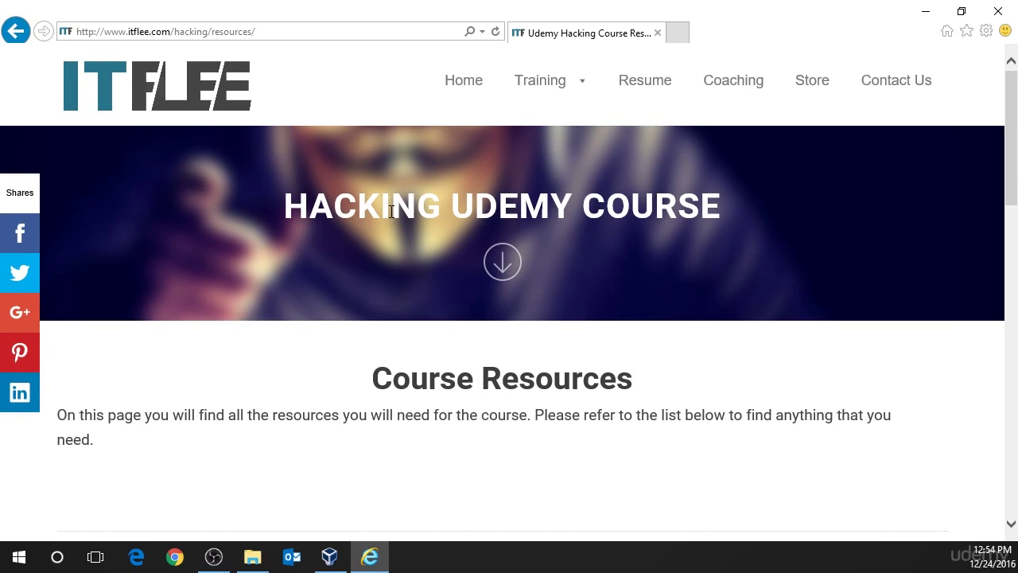
# Examine the course resources page for the Kali Linux and FTP image downloads and the VM login password, dismissing the e-book offer
pyautogui.scroll(-3, 657, 336)
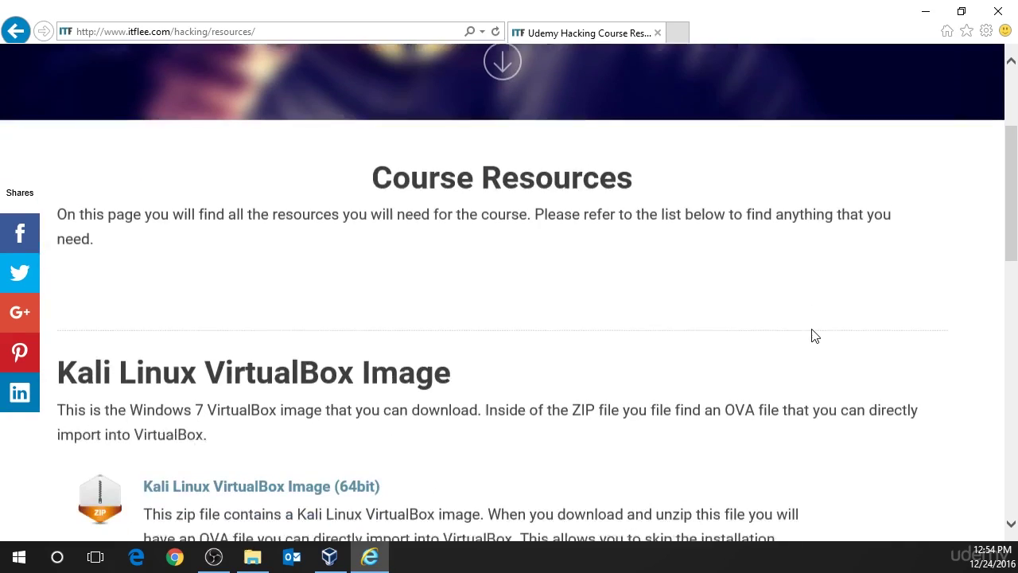
pyautogui.scroll(-5, 814, 336)
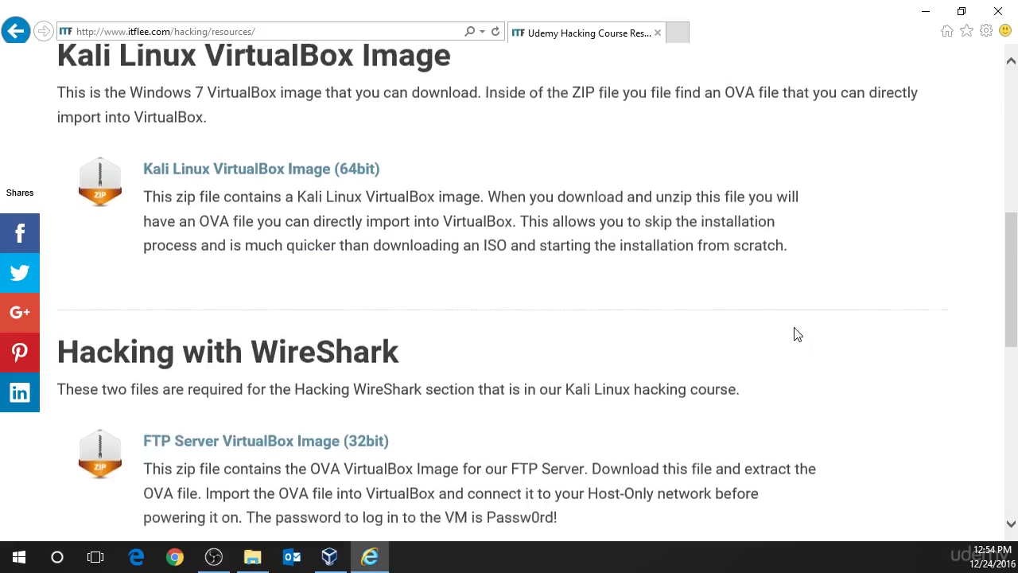
pyautogui.scroll(-3, 779, 326)
pyautogui.scroll(1, 379, 112)
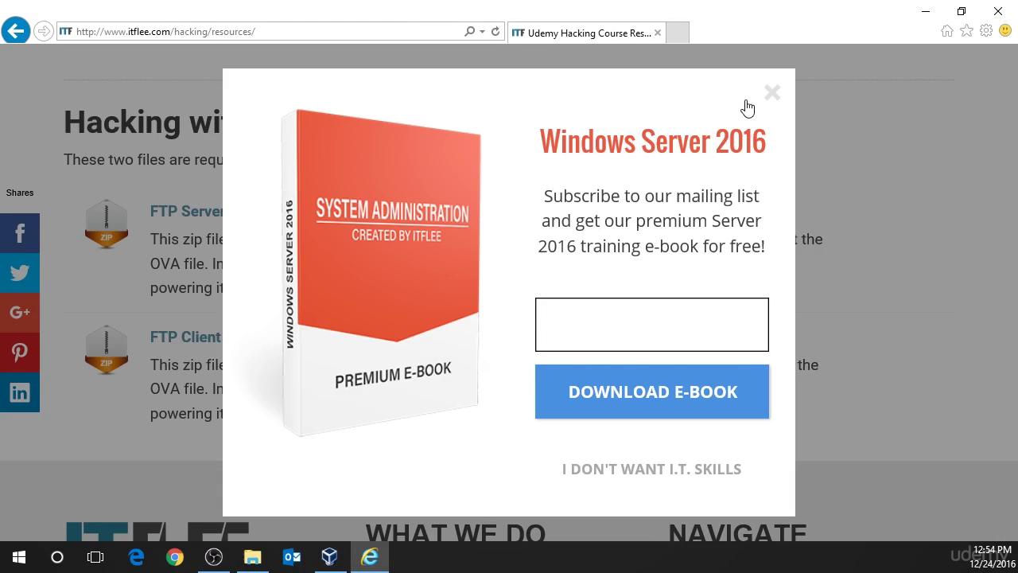
pyautogui.click(771, 91)
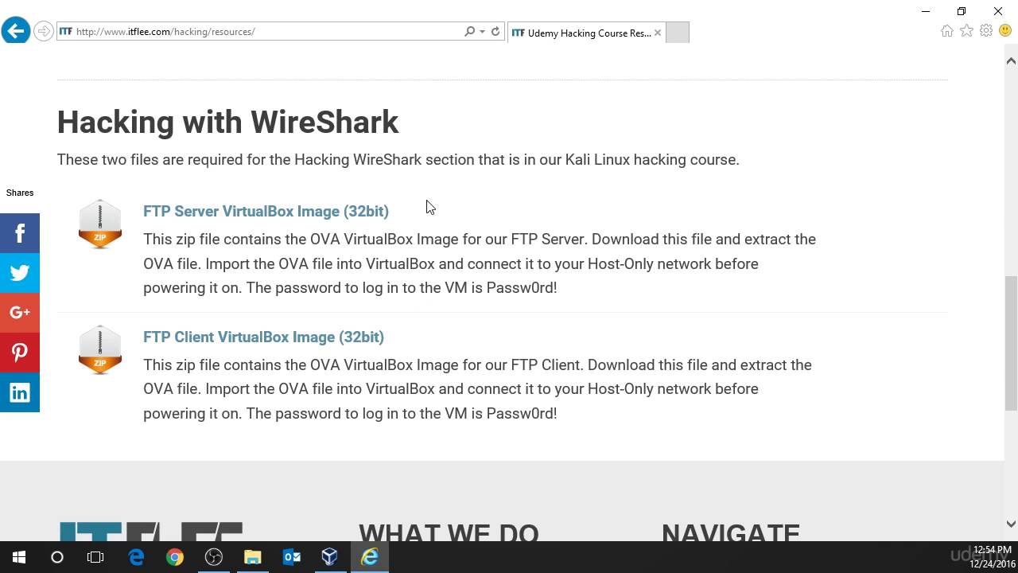
pyautogui.moveTo(562, 289); pyautogui.dragTo(489, 291)
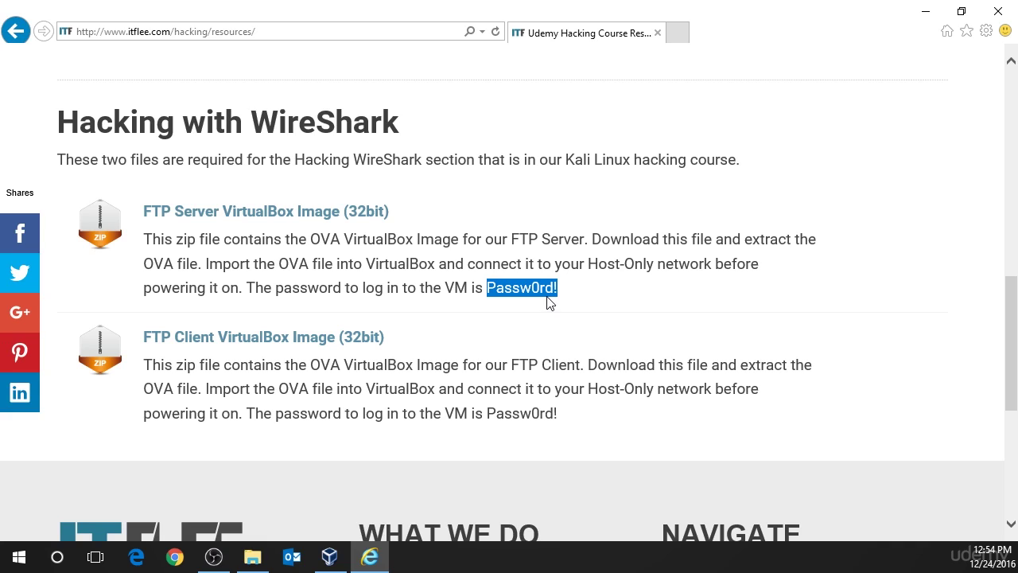
pyautogui.click(593, 264)
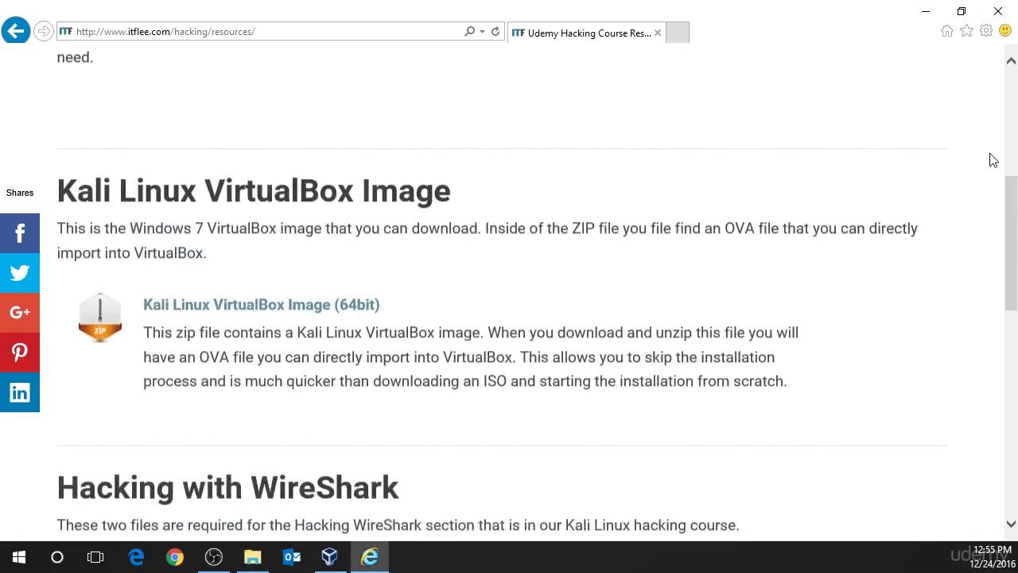
pyautogui.scroll(3, 992, 159)
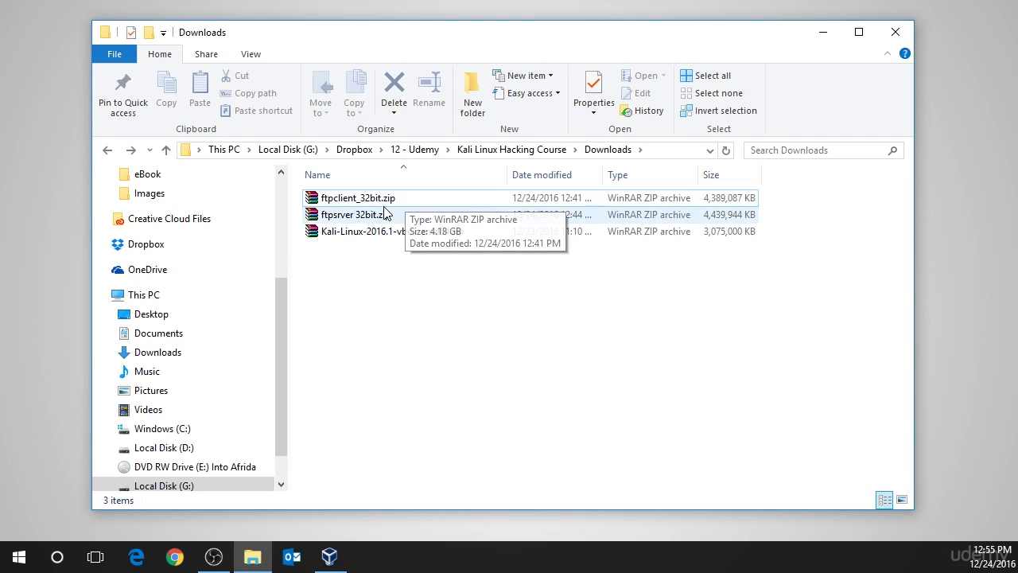
# Extract ftpsrver 32bit.zip and ftpclient_32bit.zip into the current Downloads folder
pyautogui.moveTo(372, 217); pyautogui.dragTo(407, 279)
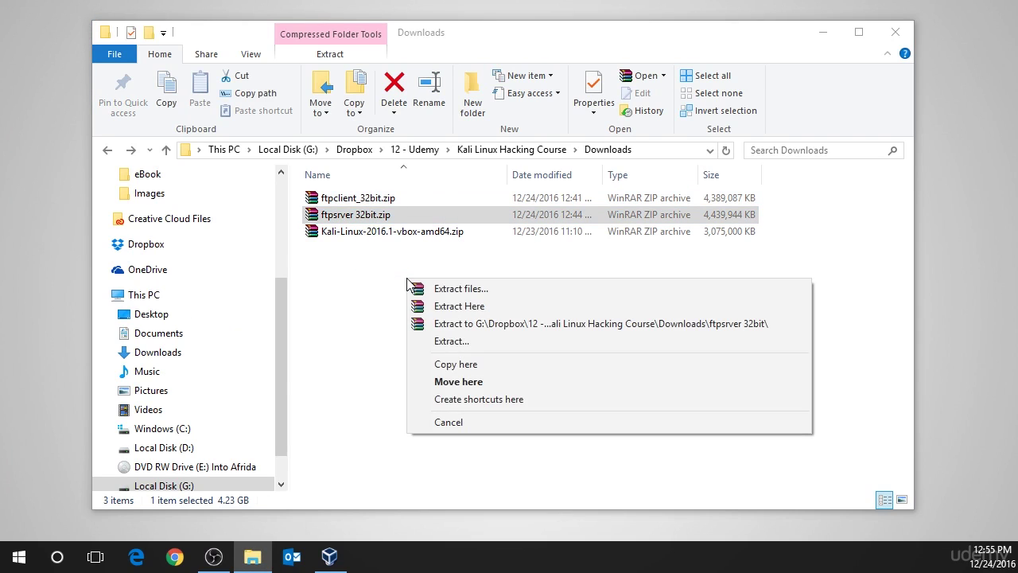
pyautogui.click(444, 307)
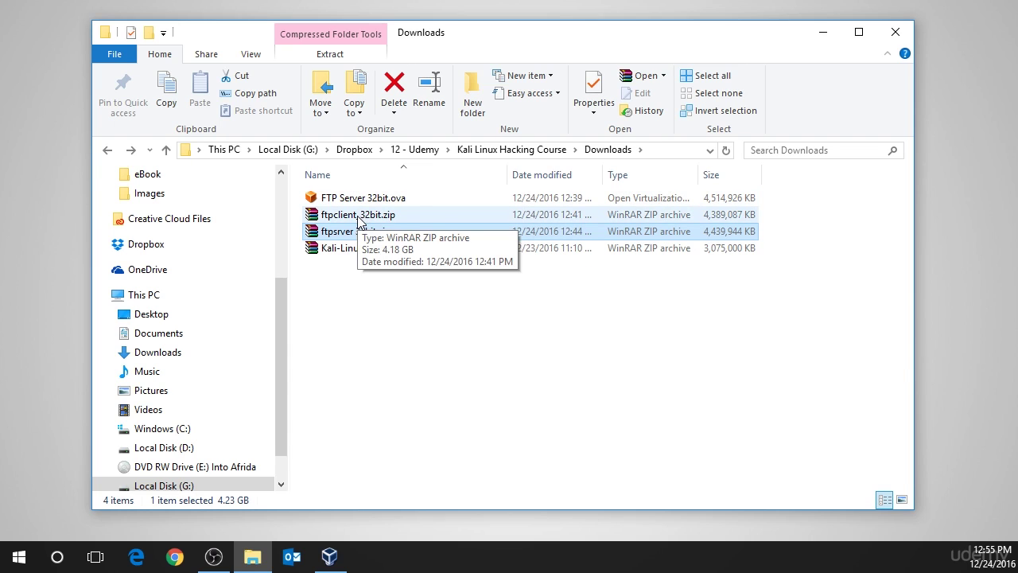
pyautogui.moveTo(357, 219); pyautogui.dragTo(401, 307)
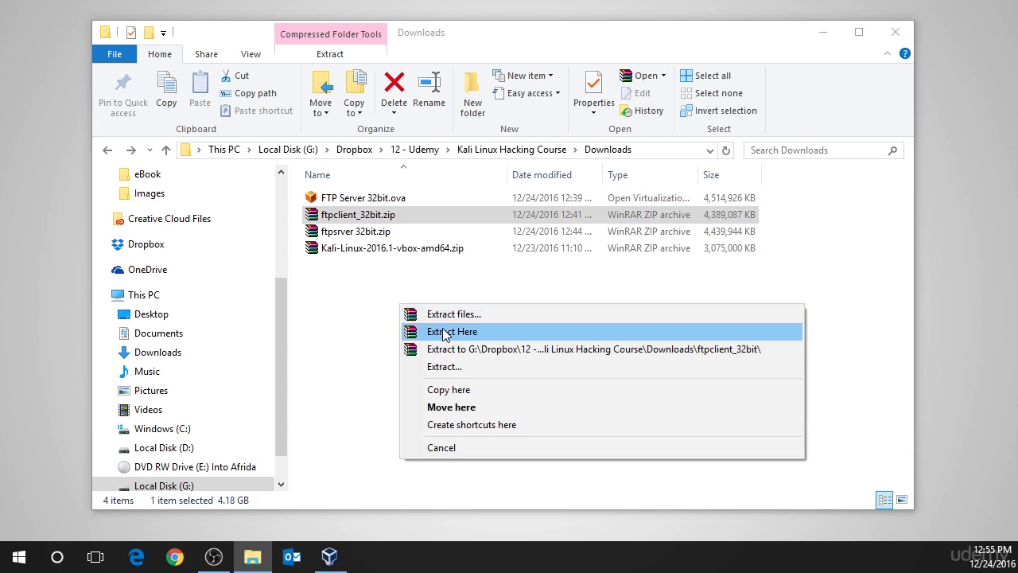
pyautogui.click(445, 334)
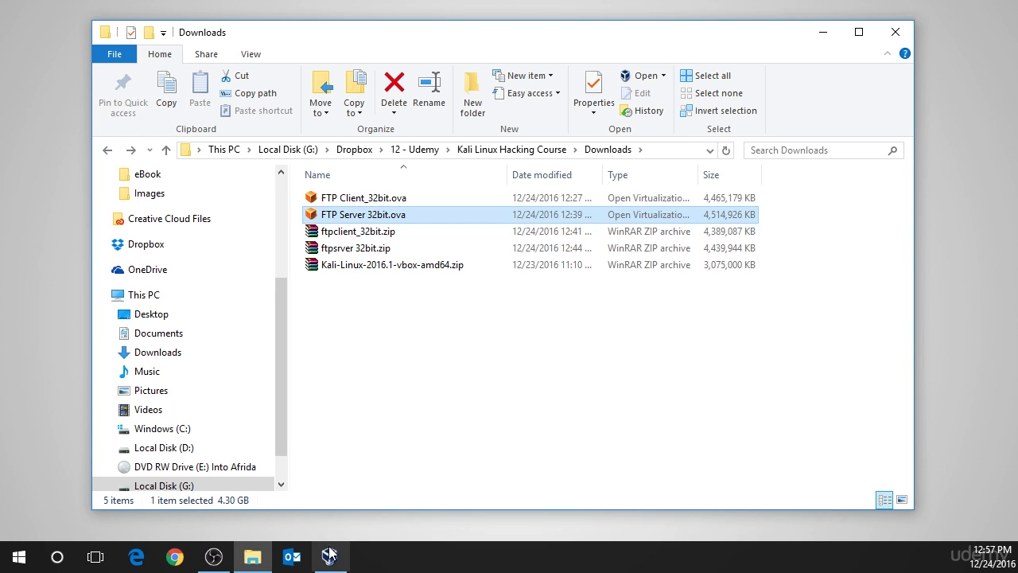
# Copy the full path of the course's Downloads folder that holds the extracted OVA files
pyautogui.moveTo(332, 561)
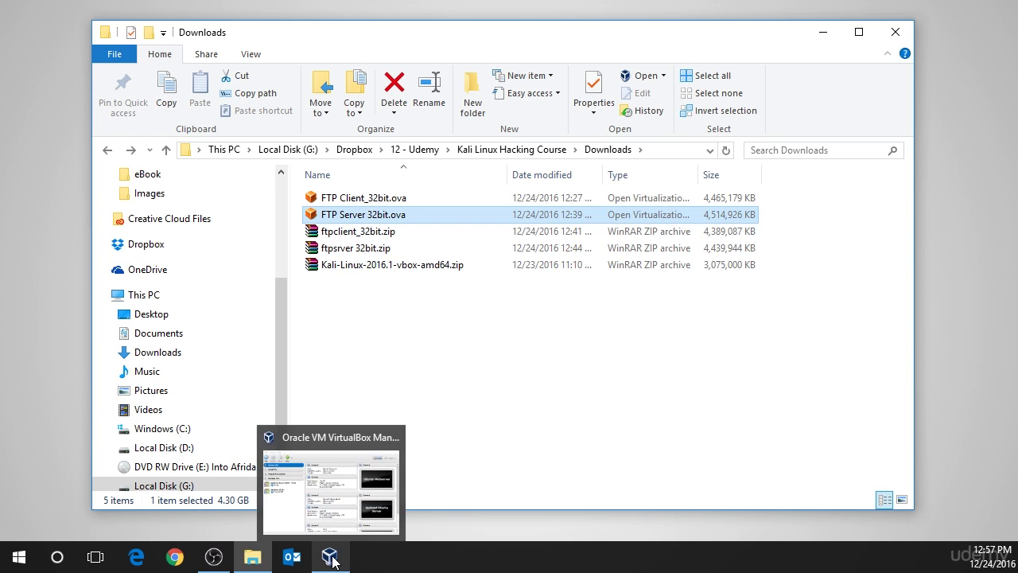
pyautogui.click(664, 155)
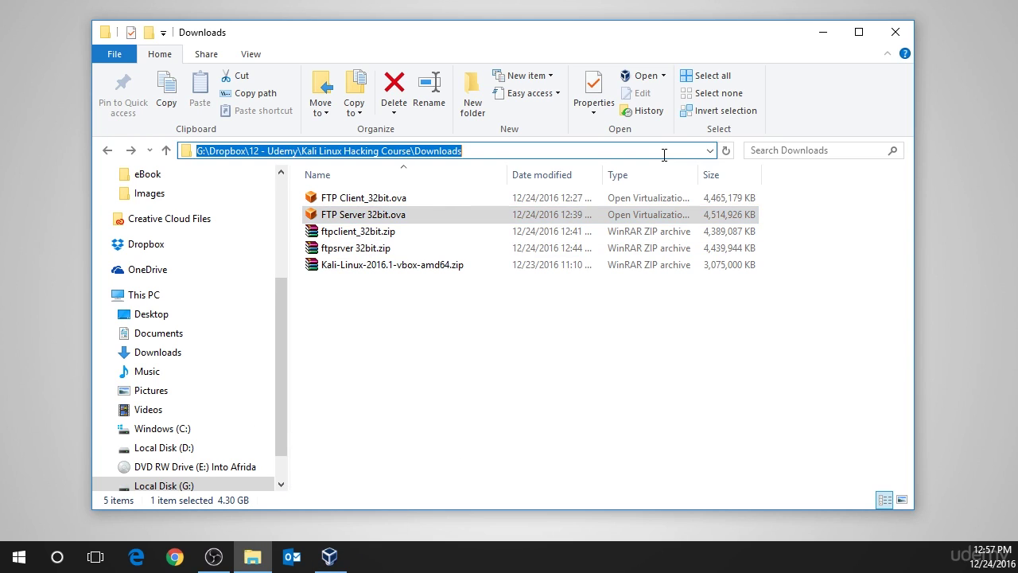
pyautogui.rightClick(436, 154)
pyautogui.click(475, 204)
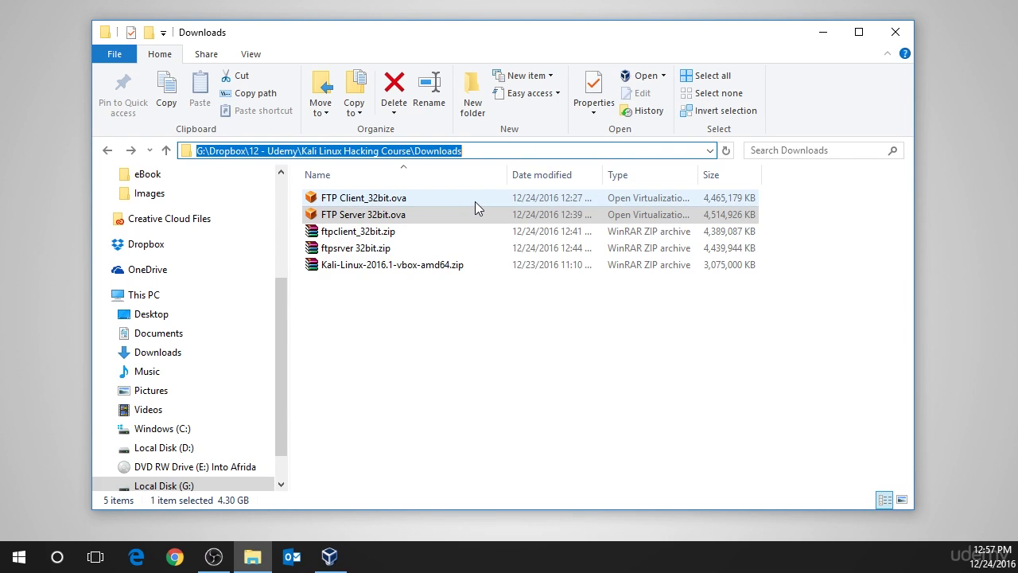
# Switch to VirtualBox and choose FTP Server 32bit.ova from the copied folder path as the appliance to import
pyautogui.click(330, 557)
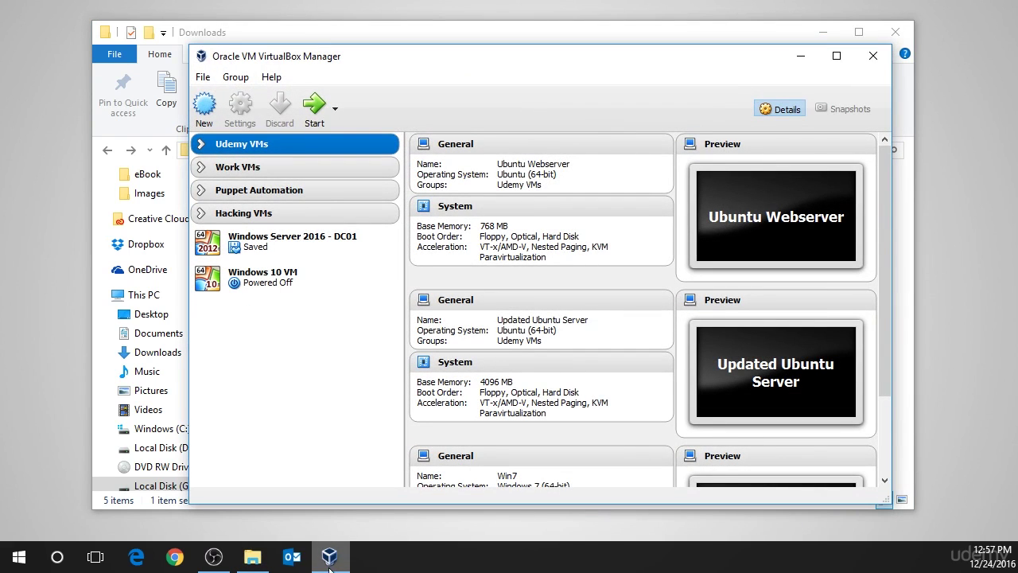
pyautogui.click(203, 77)
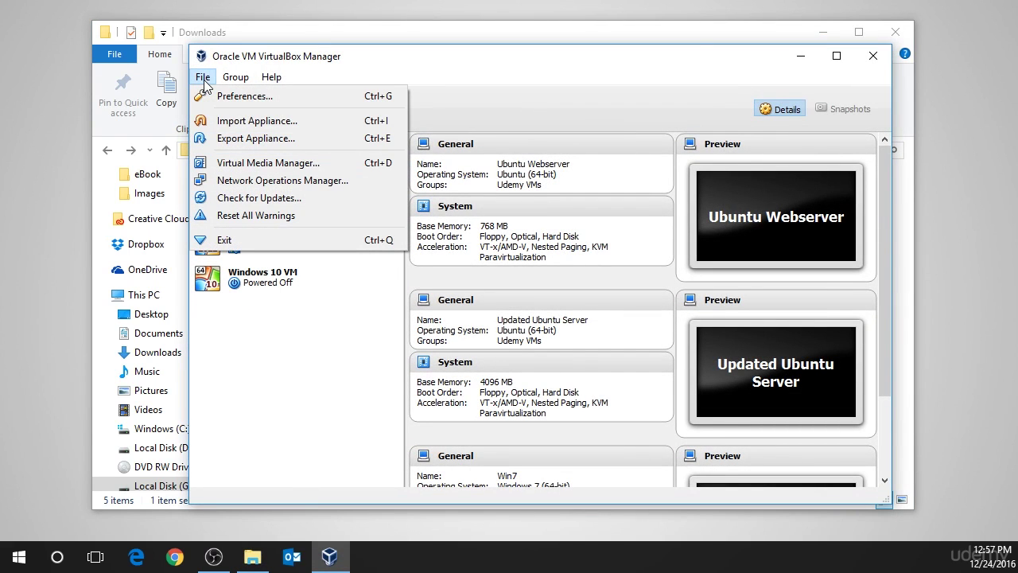
pyautogui.click(230, 120)
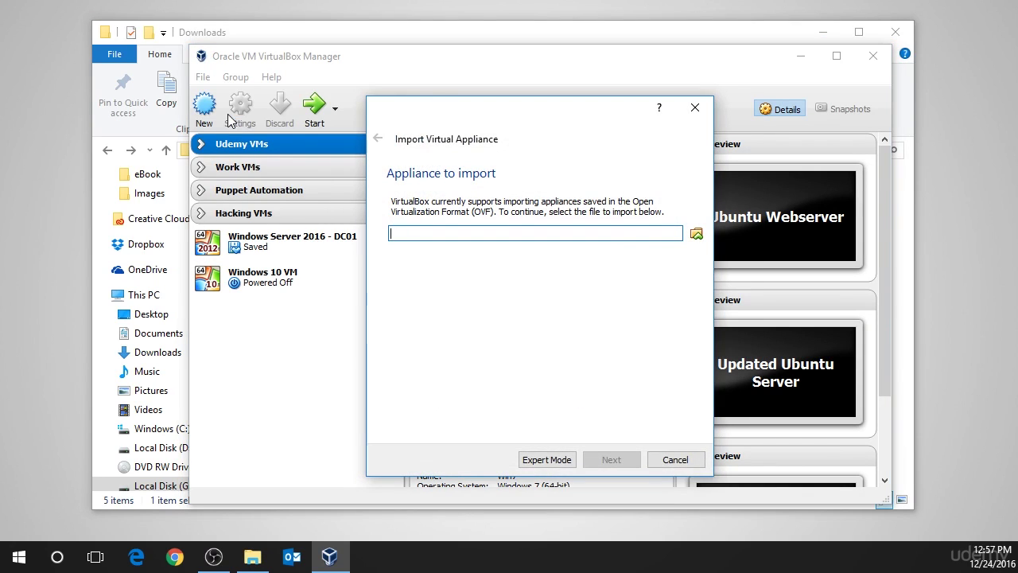
pyautogui.click(696, 237)
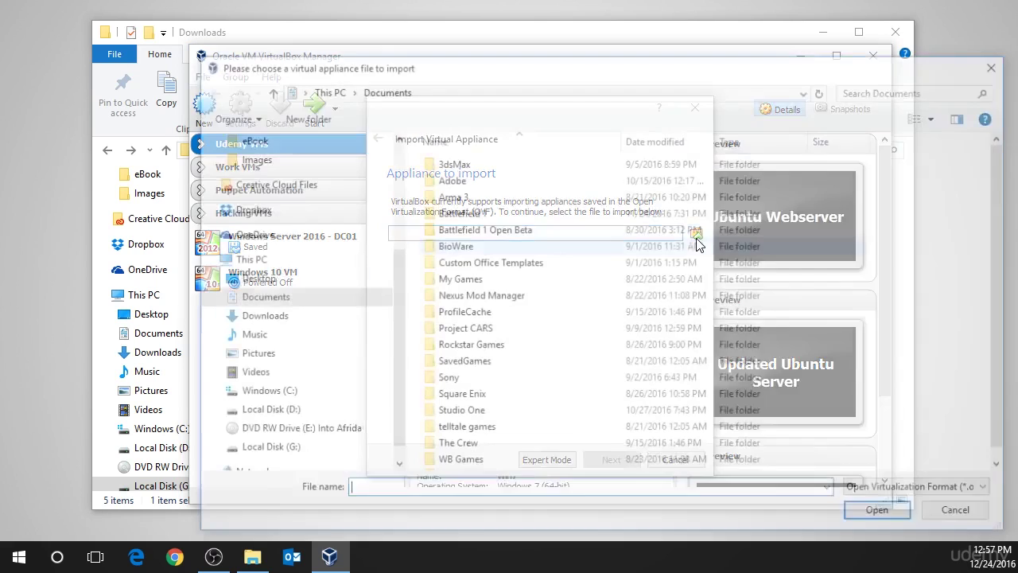
pyautogui.click(466, 87)
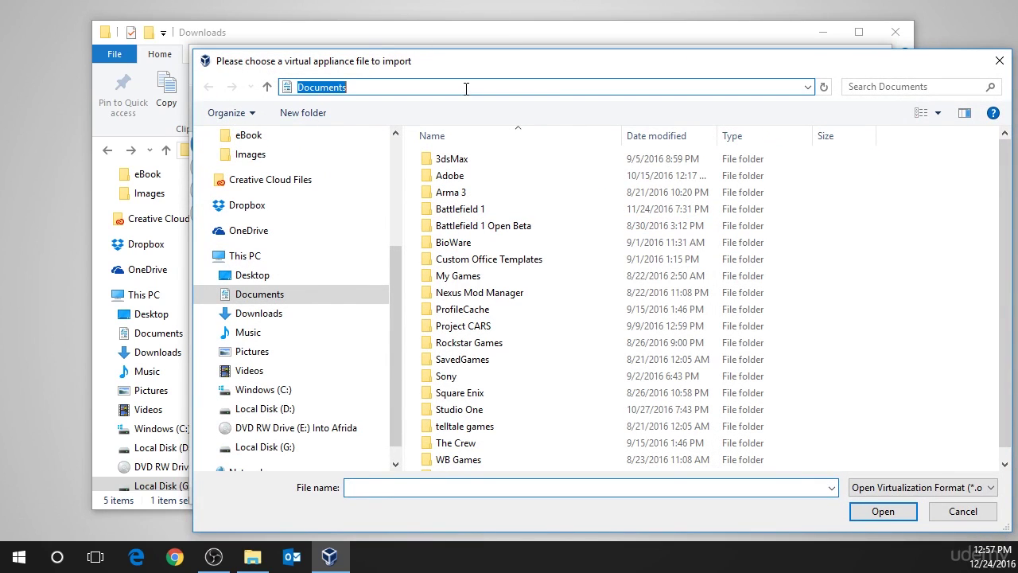
pyautogui.hotkey('ctrl', 'v')
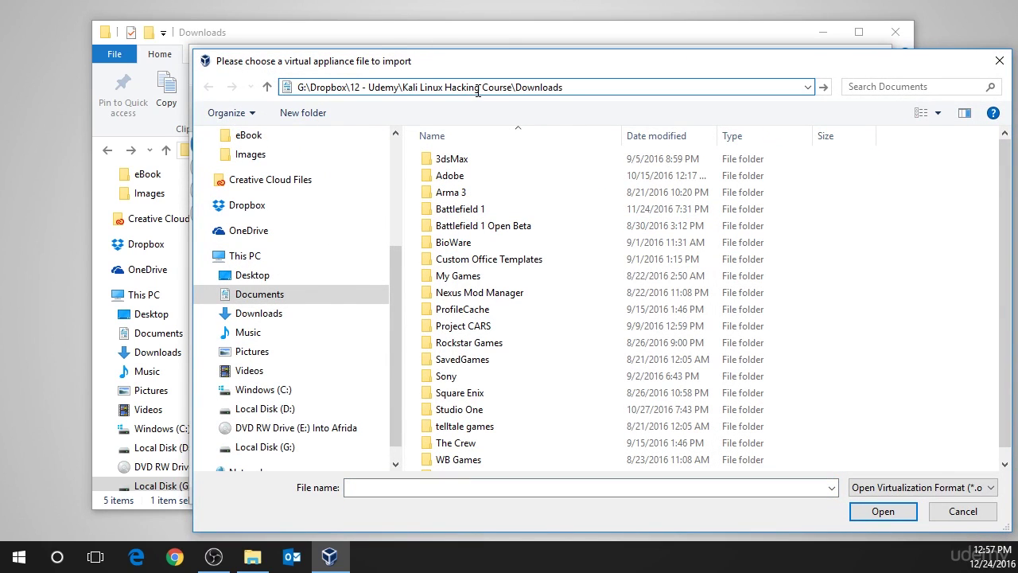
pyautogui.press('Return')
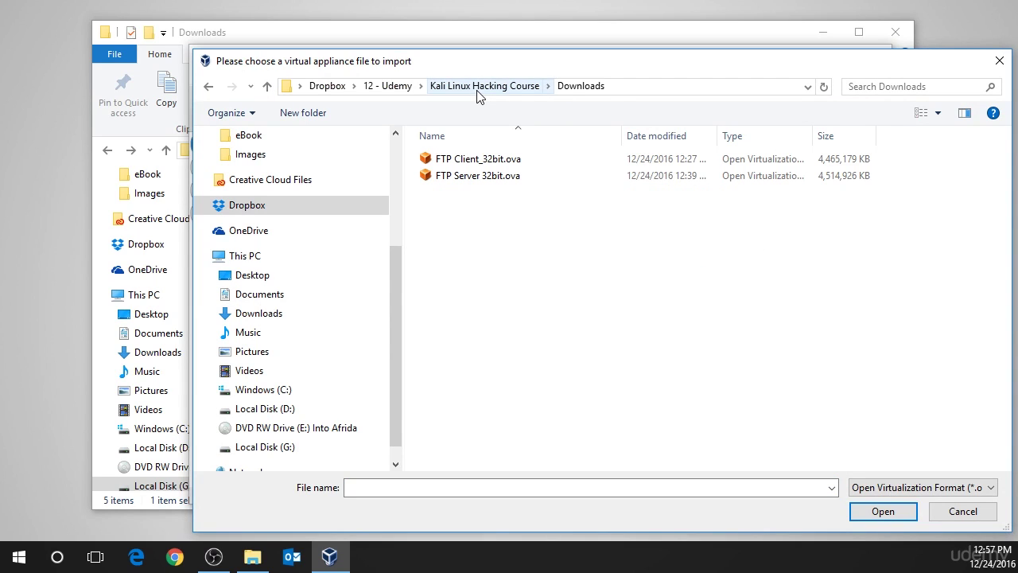
pyautogui.click(487, 179)
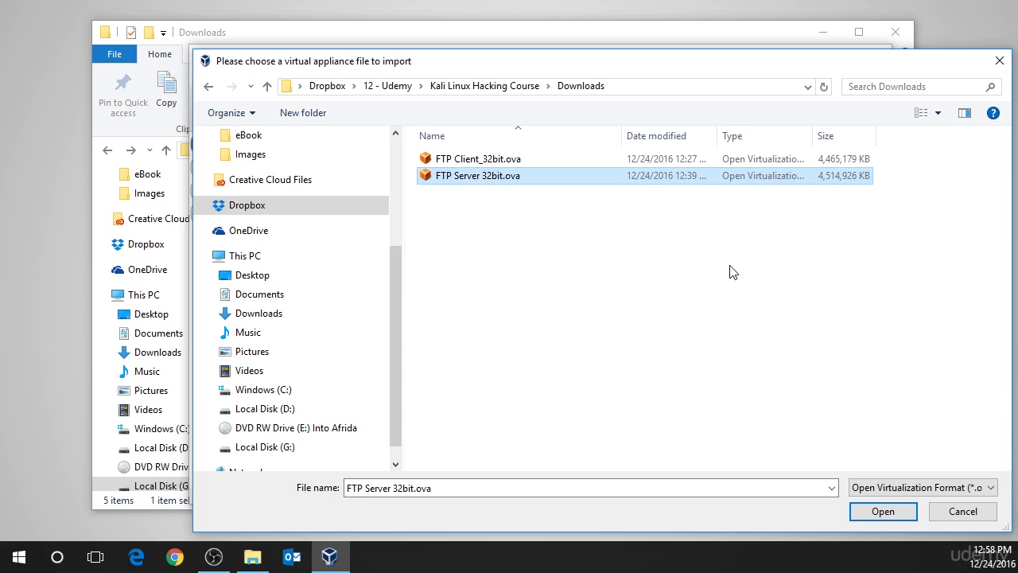
pyautogui.click(906, 511)
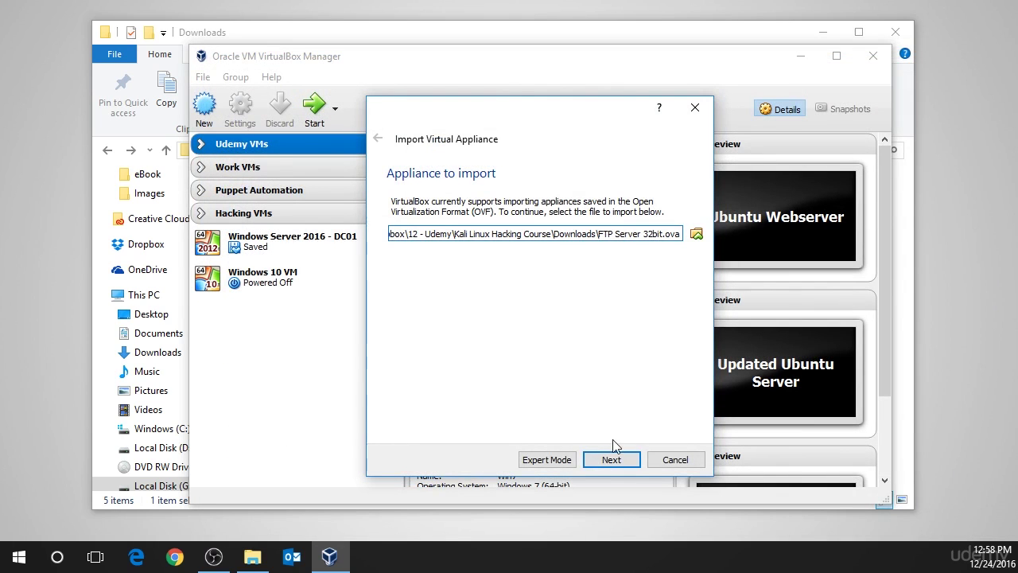
# Review the appliance's RAM setting, enable reinitializing the MAC address of all network cards, and import the FTP Server appliance
pyautogui.click(599, 463)
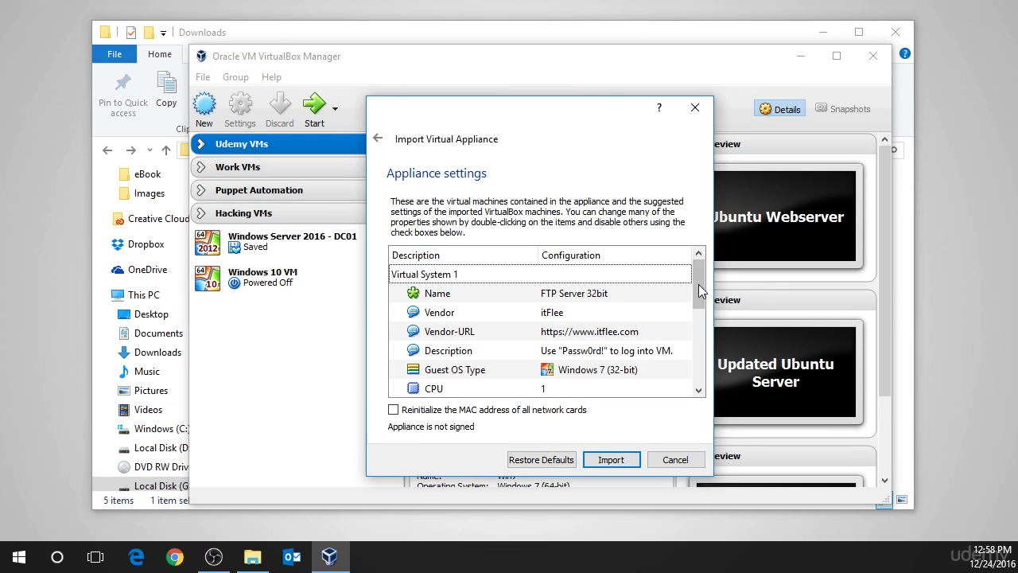
pyautogui.moveTo(698, 284); pyautogui.dragTo(697, 327)
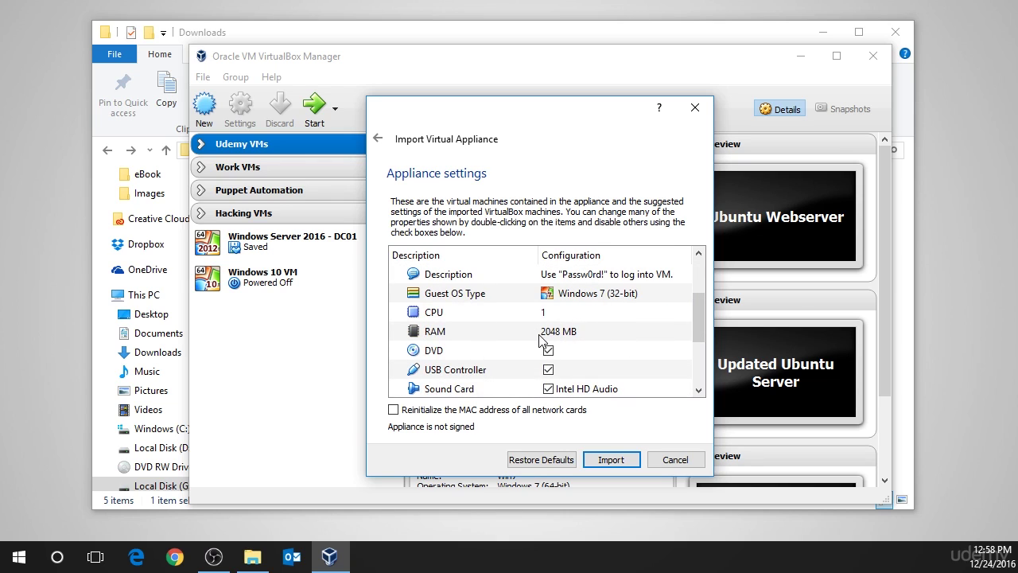
pyautogui.moveTo(557, 344)
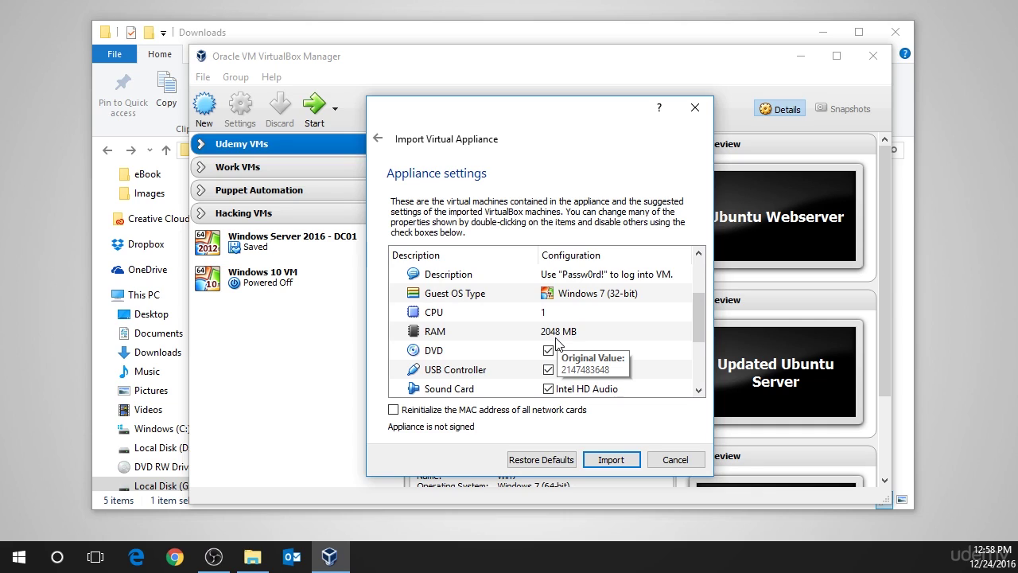
pyautogui.click(614, 336)
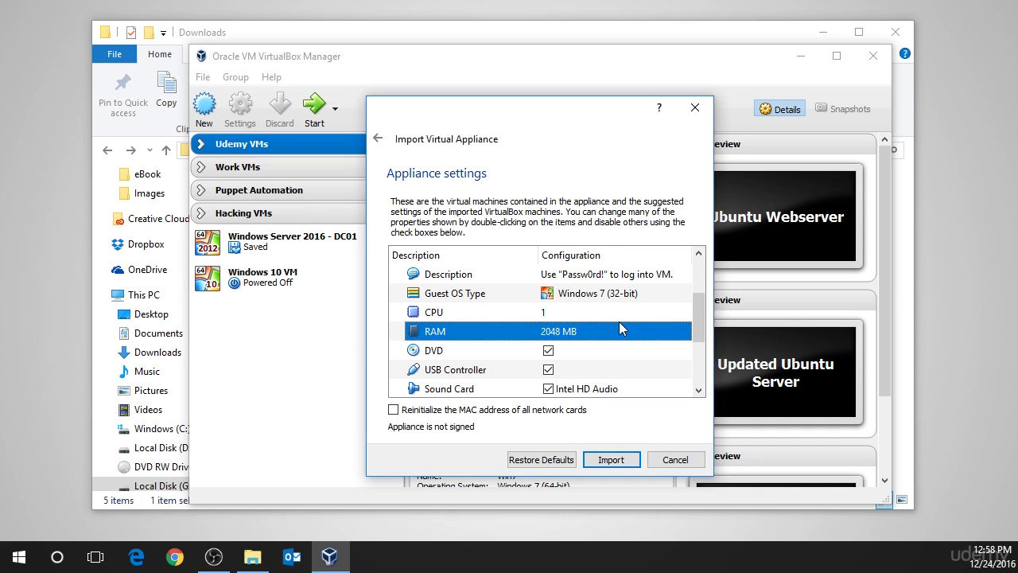
pyautogui.moveTo(615, 323)
pyautogui.click(464, 410)
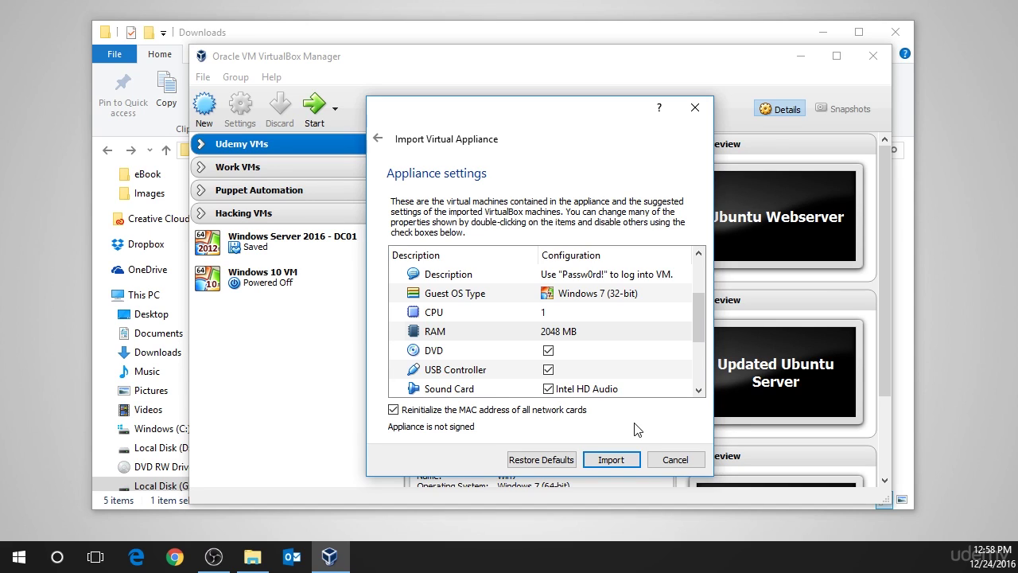
pyautogui.click(619, 461)
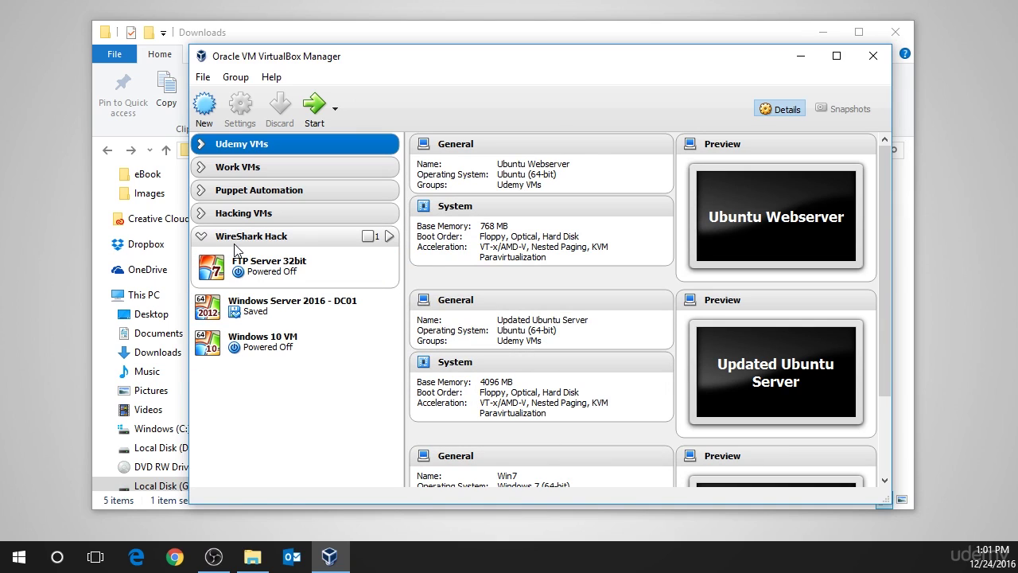
# Enable network Adapter 1 of the FTP Server 32bit VM and attach it to Host-only Adapter VirtualBox Host-Only Ethernet Adapter #3
pyautogui.click(289, 263)
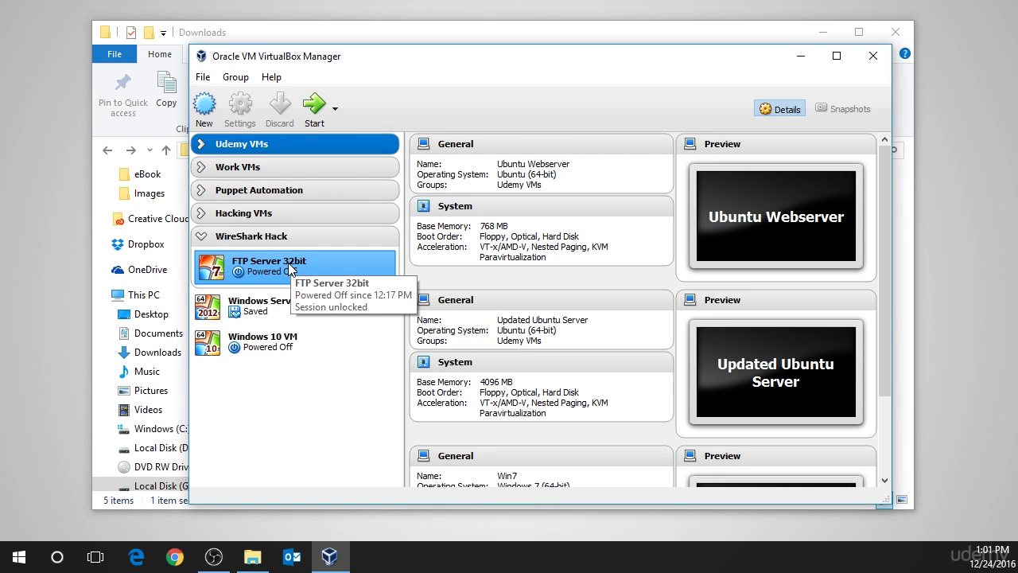
pyautogui.rightClick(289, 268)
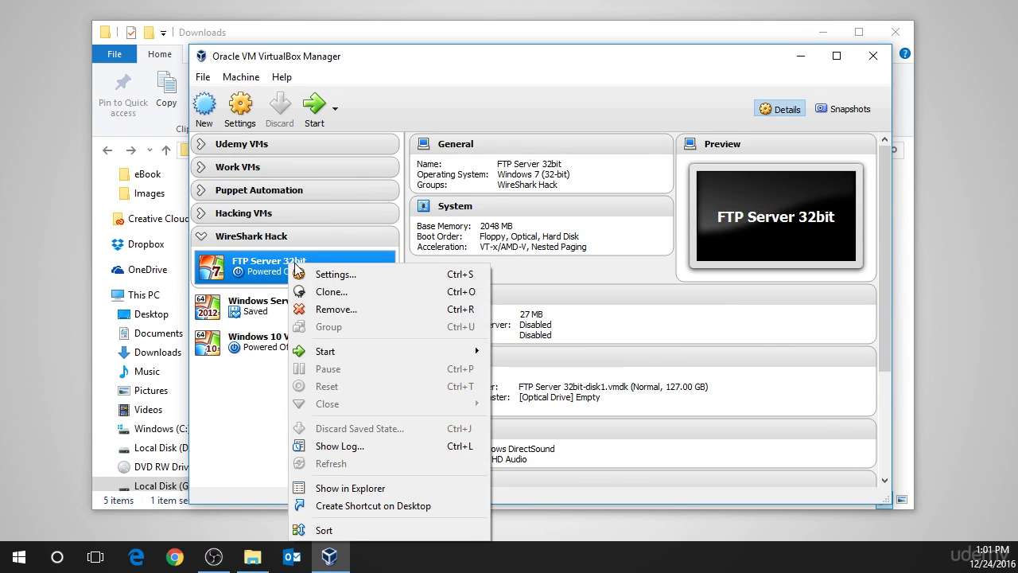
pyautogui.click(319, 274)
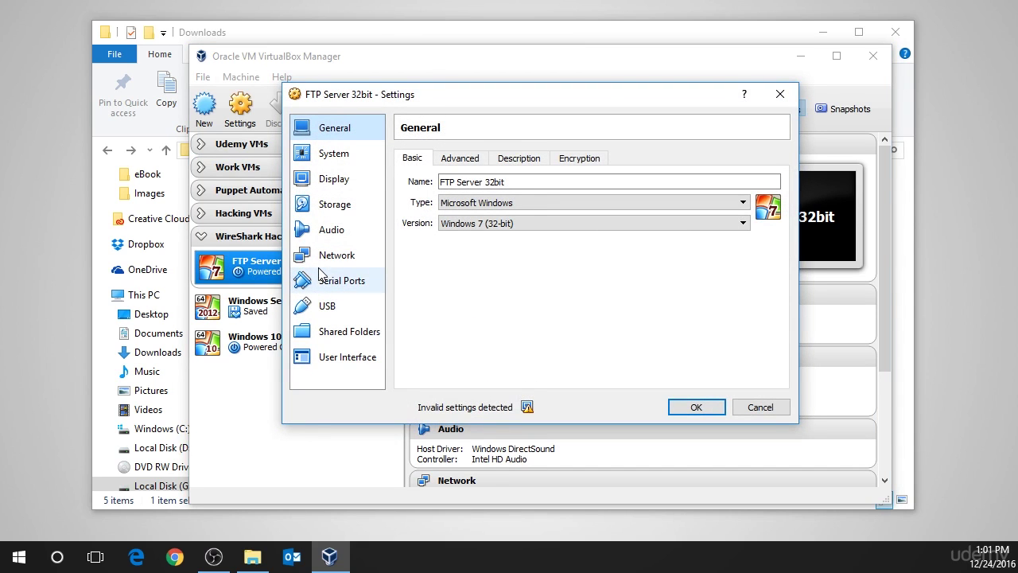
pyautogui.click(326, 263)
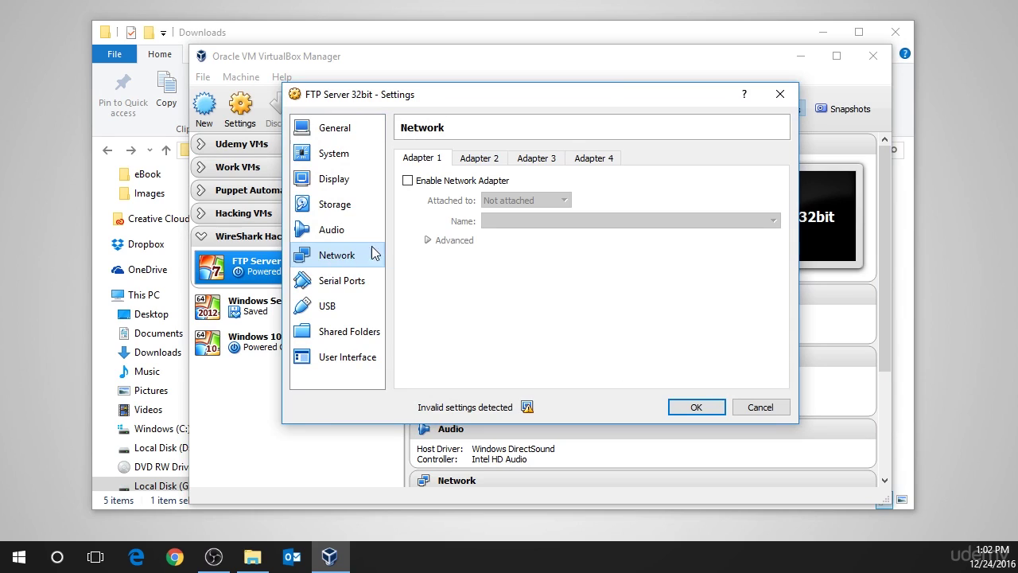
pyautogui.click(452, 188)
pyautogui.click(513, 201)
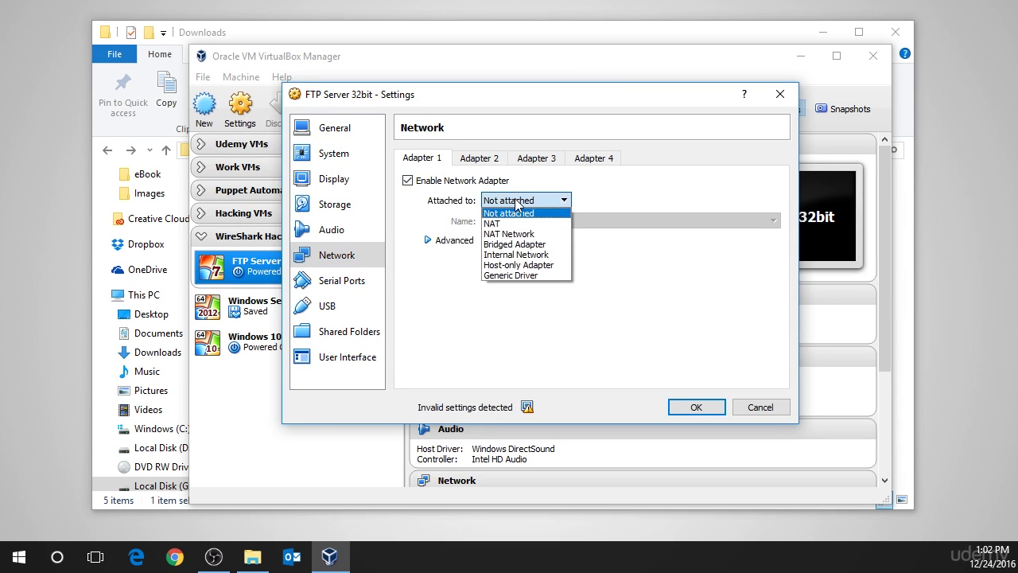
pyautogui.click(541, 266)
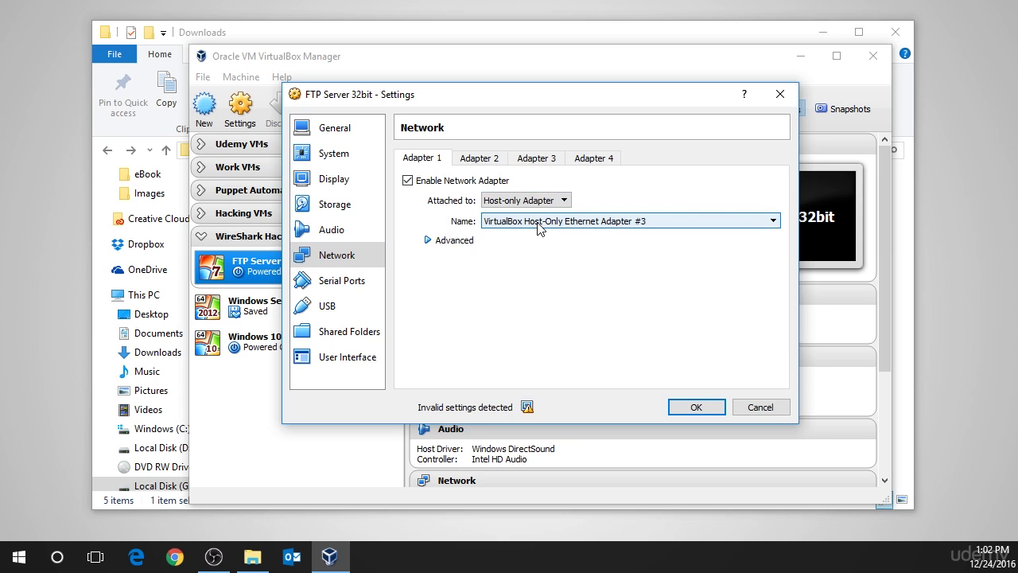
pyautogui.click(539, 223)
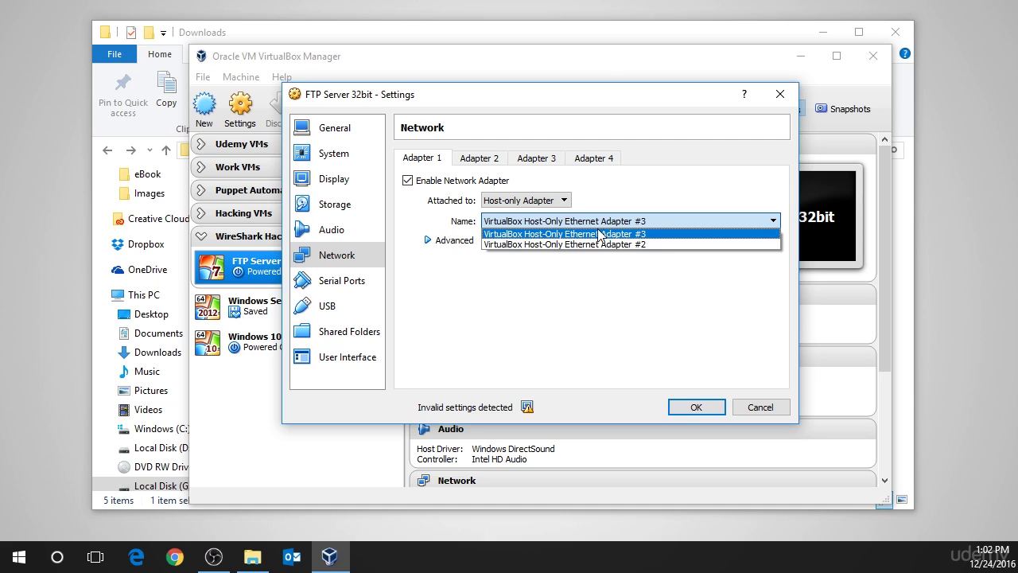
pyautogui.click(674, 217)
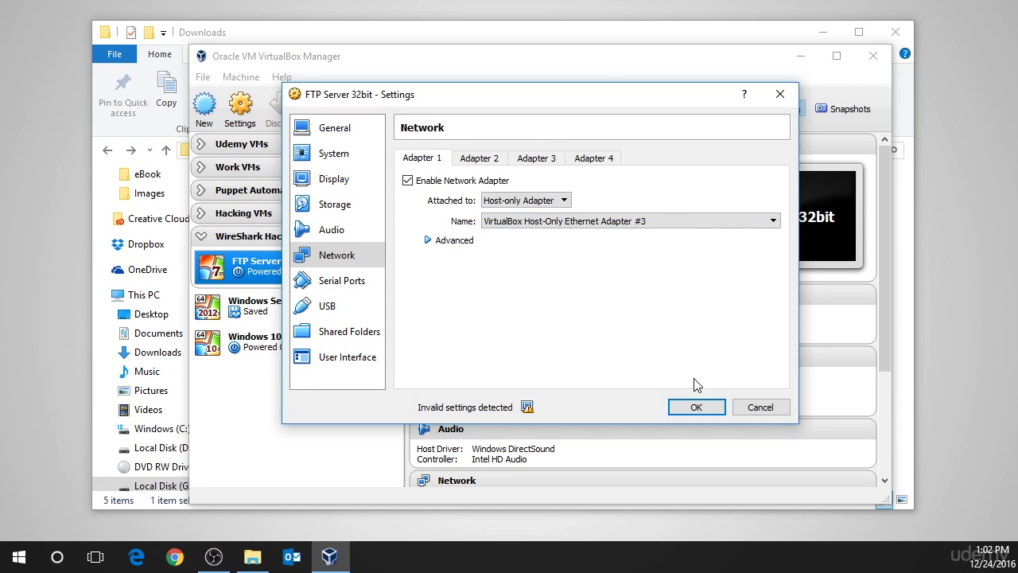
pyautogui.click(691, 407)
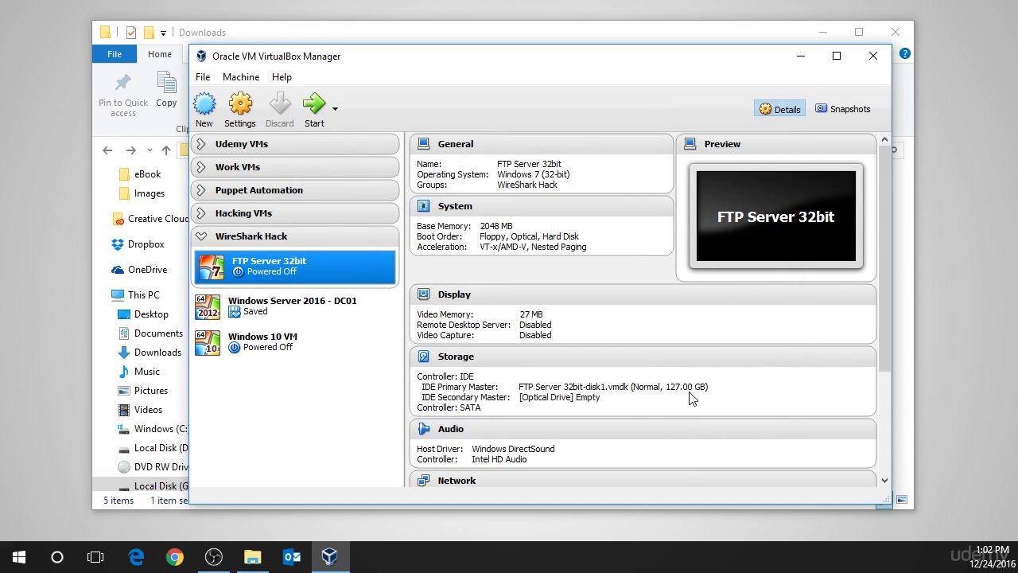
# Check which host-only network Adapter 2 of the Kali VM uses, leaving its settings without changes
pyautogui.click(202, 214)
pyautogui.click(266, 249)
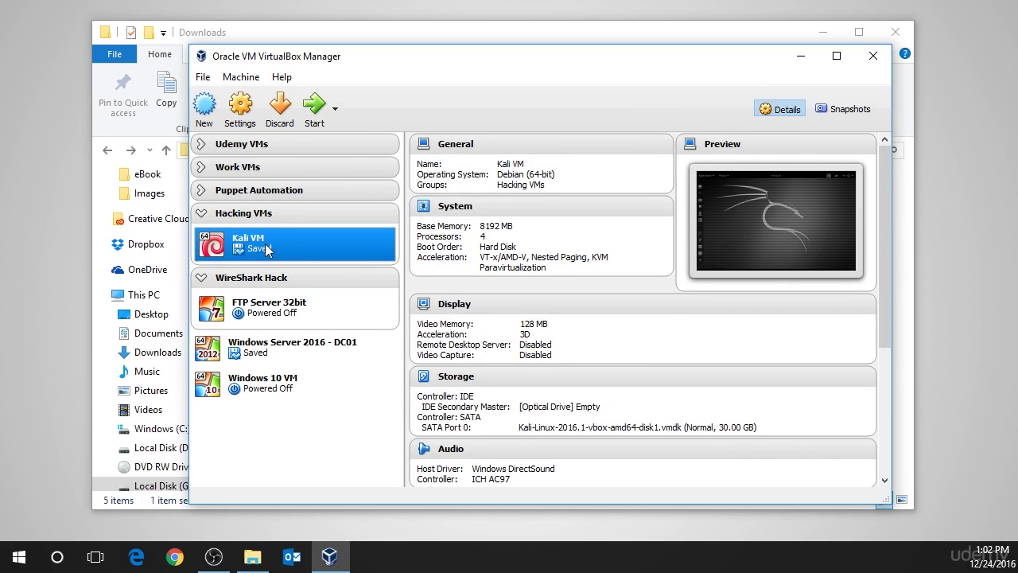
pyautogui.rightClick(267, 249)
pyautogui.click(296, 253)
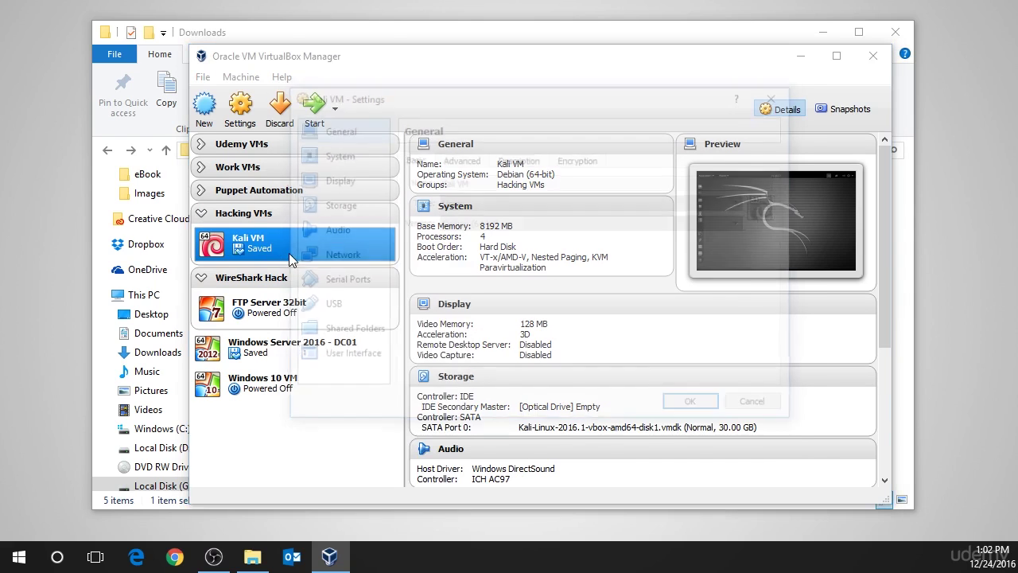
pyautogui.click(343, 257)
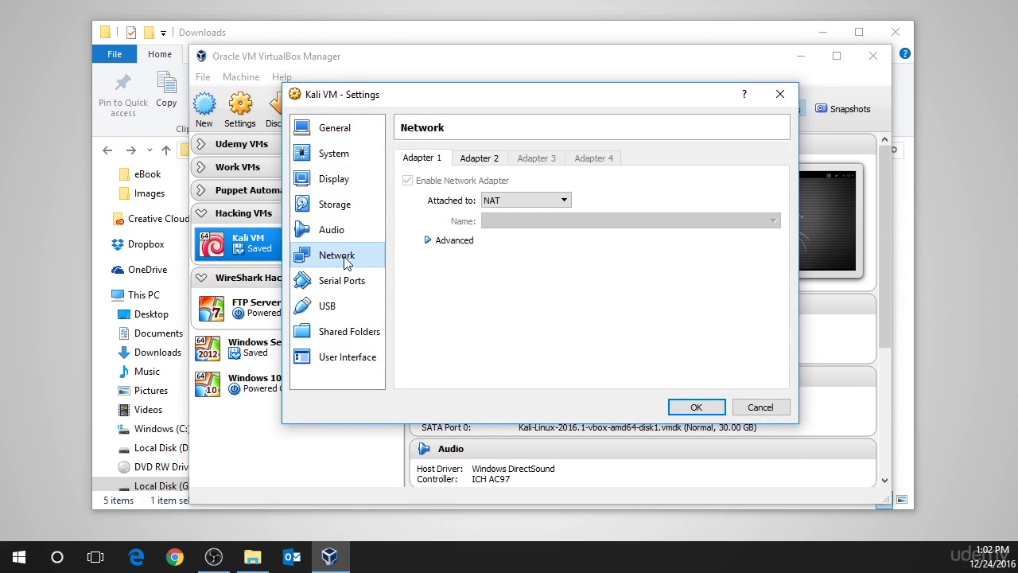
pyautogui.click(482, 158)
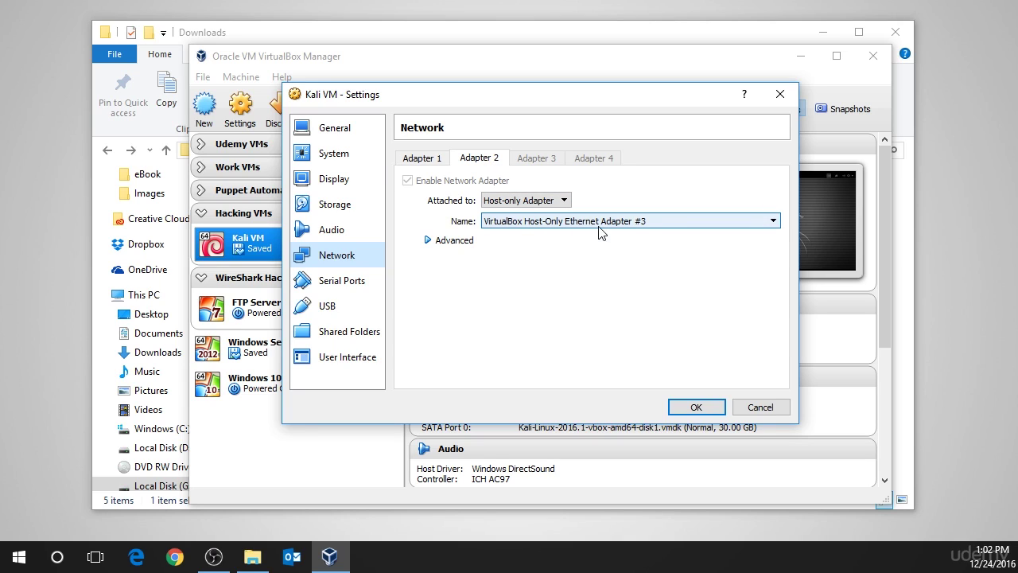
pyautogui.click(760, 407)
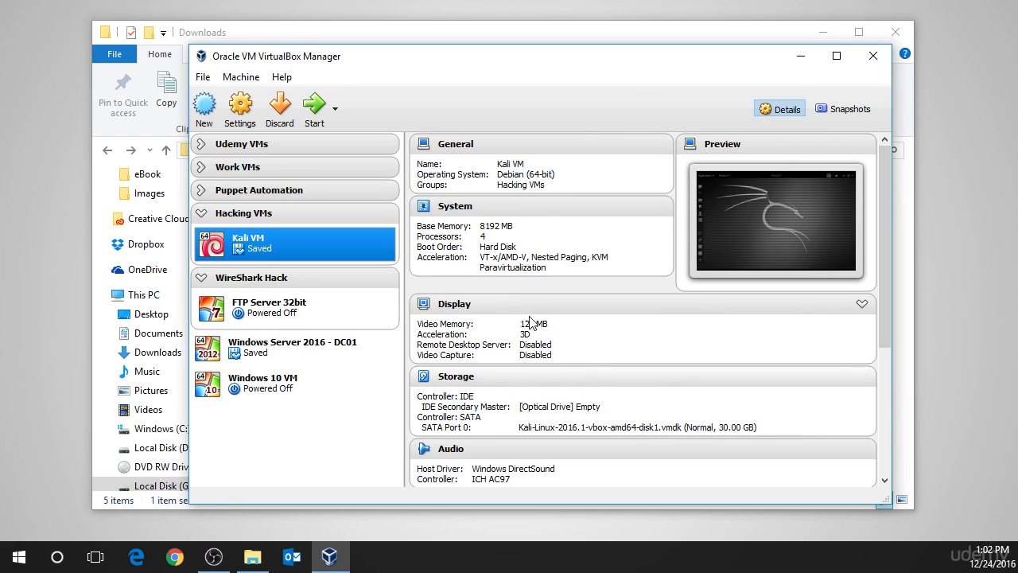
# Choose FTP Client_32bit.ova from the copied Downloads folder path as the appliance to import and proceed to its settings
pyautogui.click(204, 77)
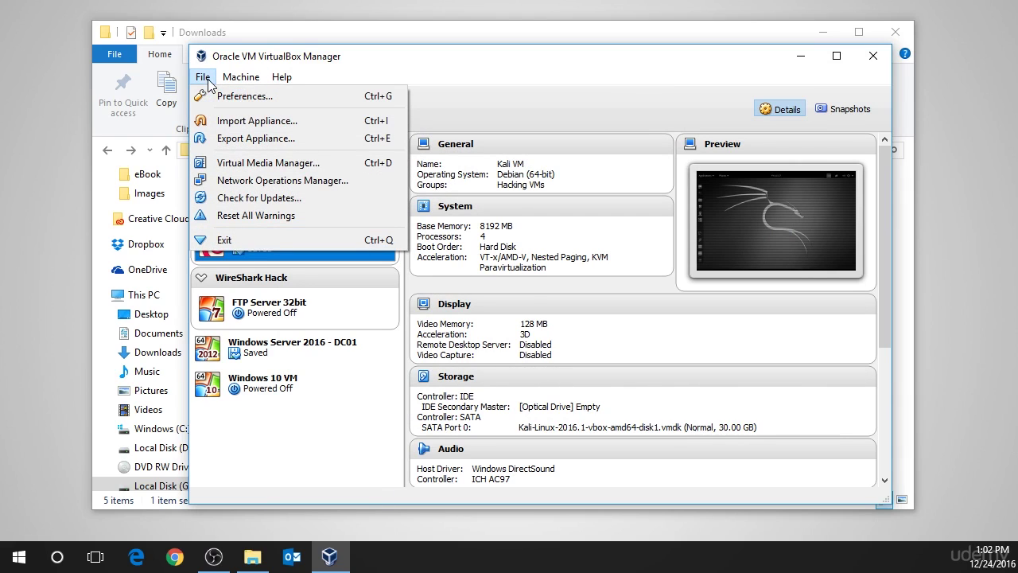
pyautogui.click(251, 121)
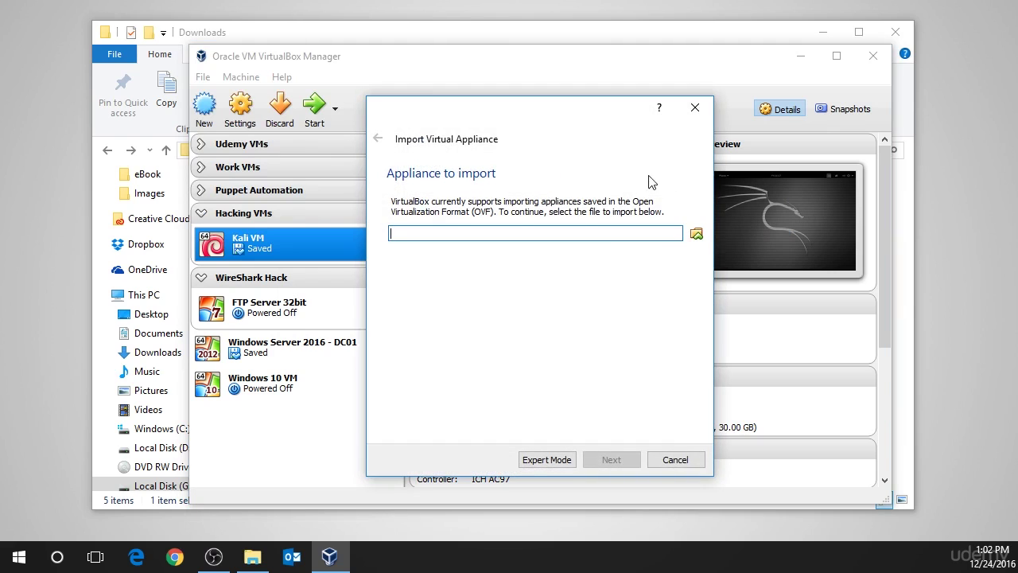
pyautogui.click(696, 233)
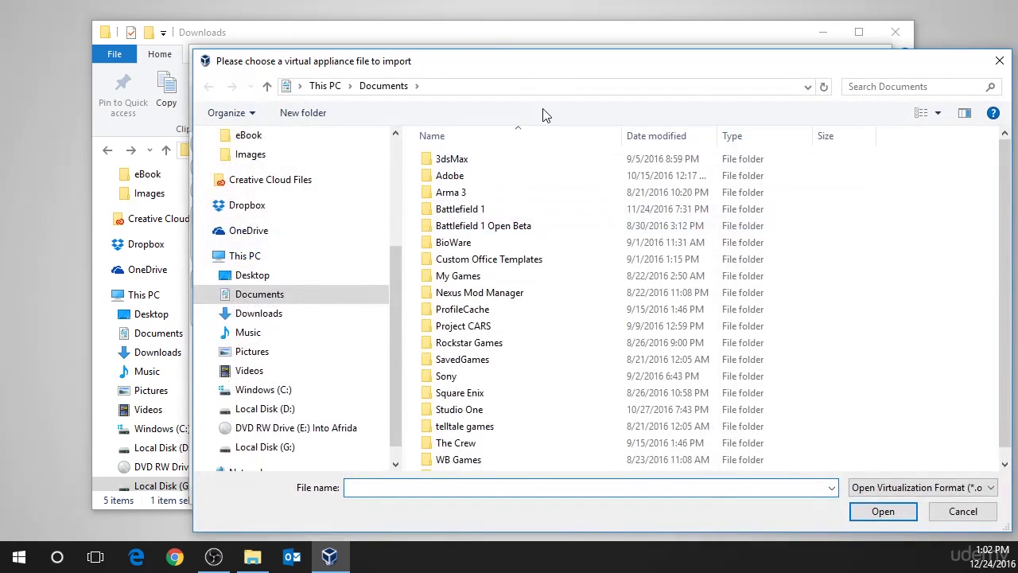
pyautogui.click(529, 88)
pyautogui.hotkey('ctrl', 'v')
pyautogui.press('Return')
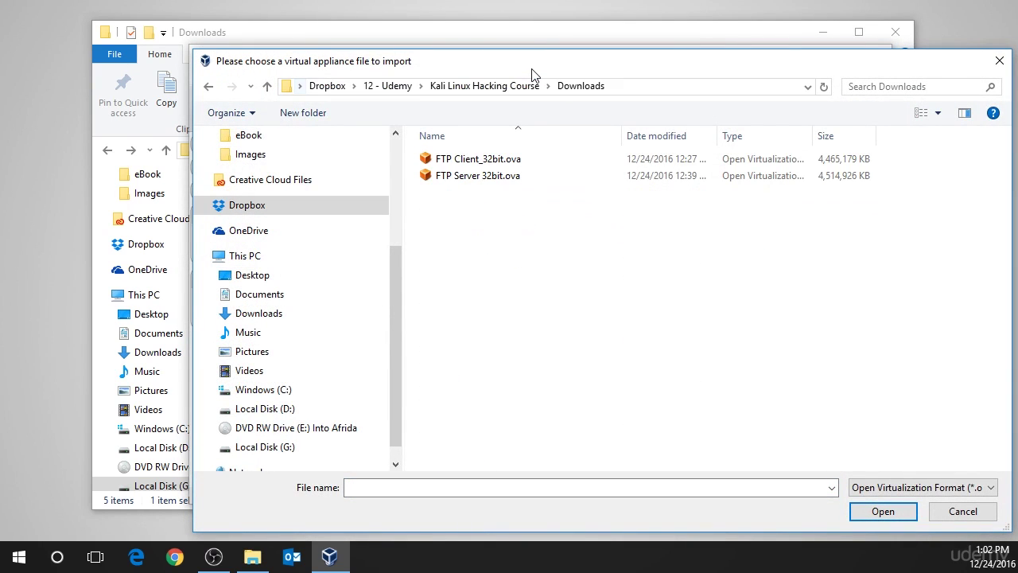
pyautogui.click(501, 159)
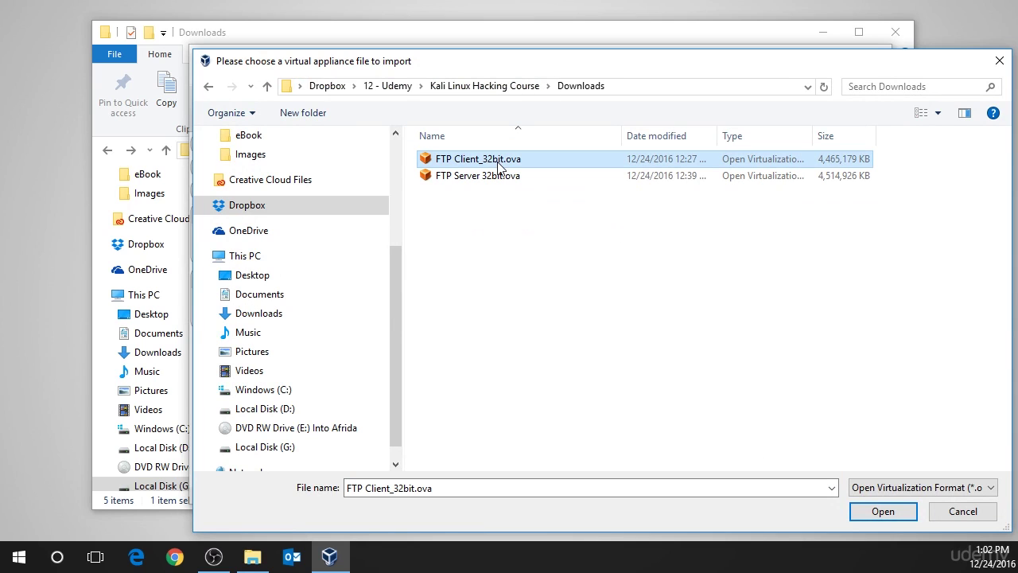
pyautogui.click(883, 511)
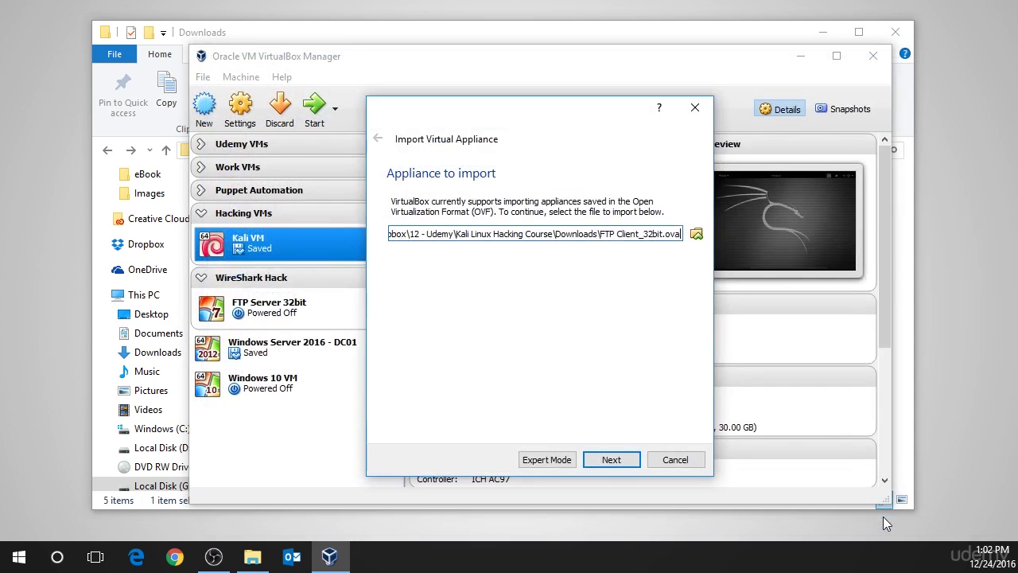
pyautogui.click(616, 461)
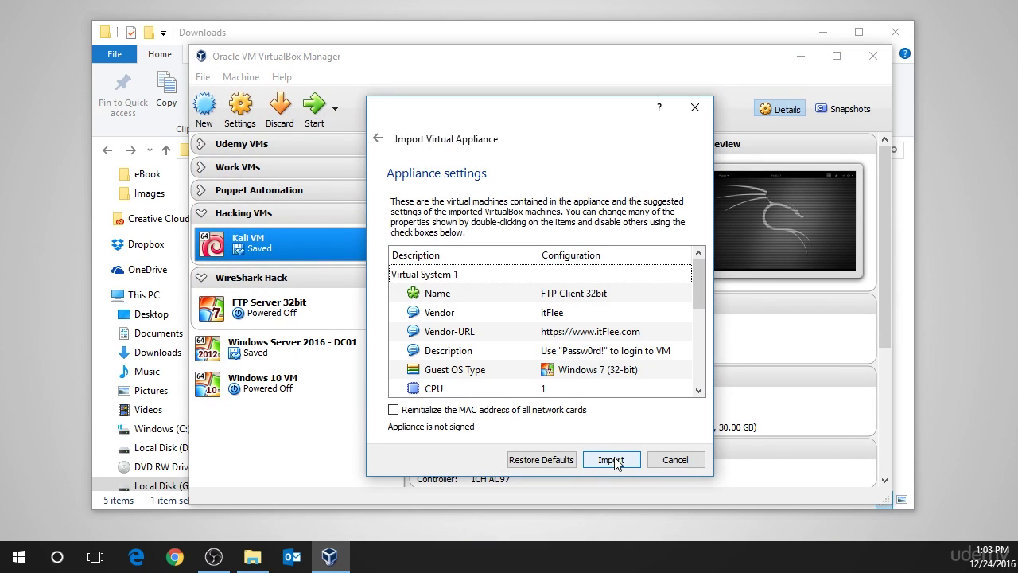
# Review the client appliance's hardware settings, enable reinitializing the MAC address of all network cards, and import it
pyautogui.scroll(-2, 686, 299)
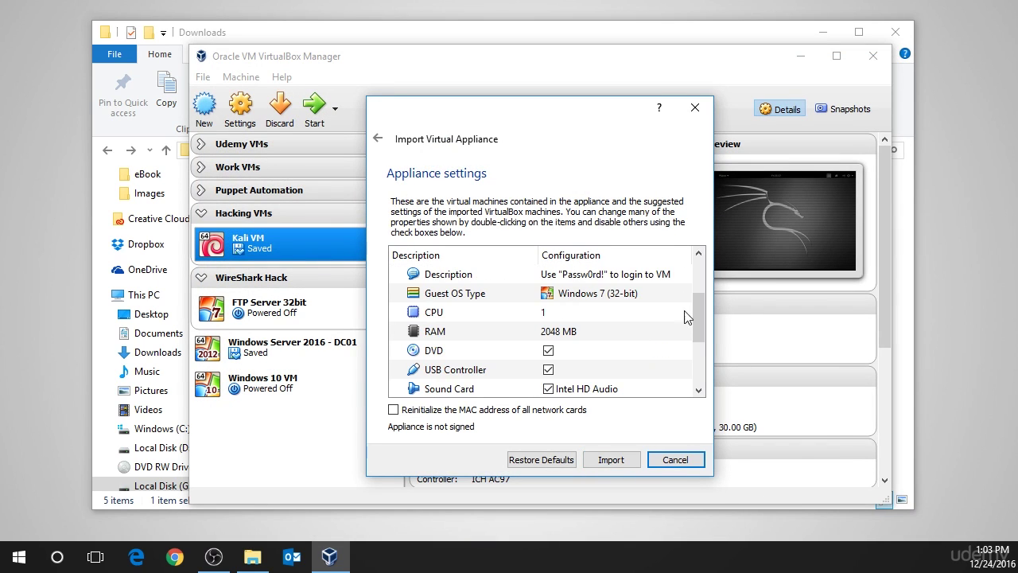
pyautogui.click(413, 413)
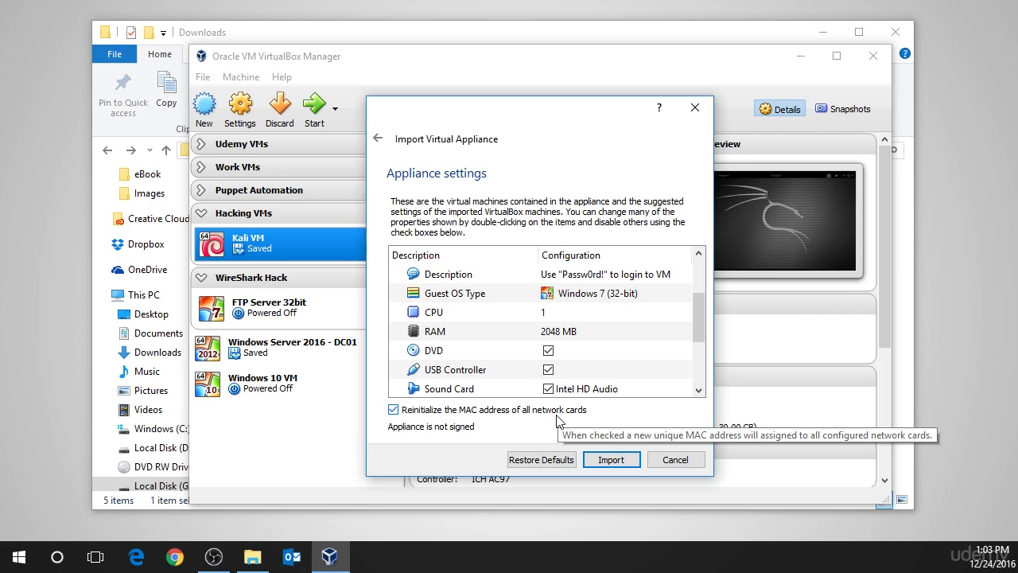
pyautogui.click(610, 462)
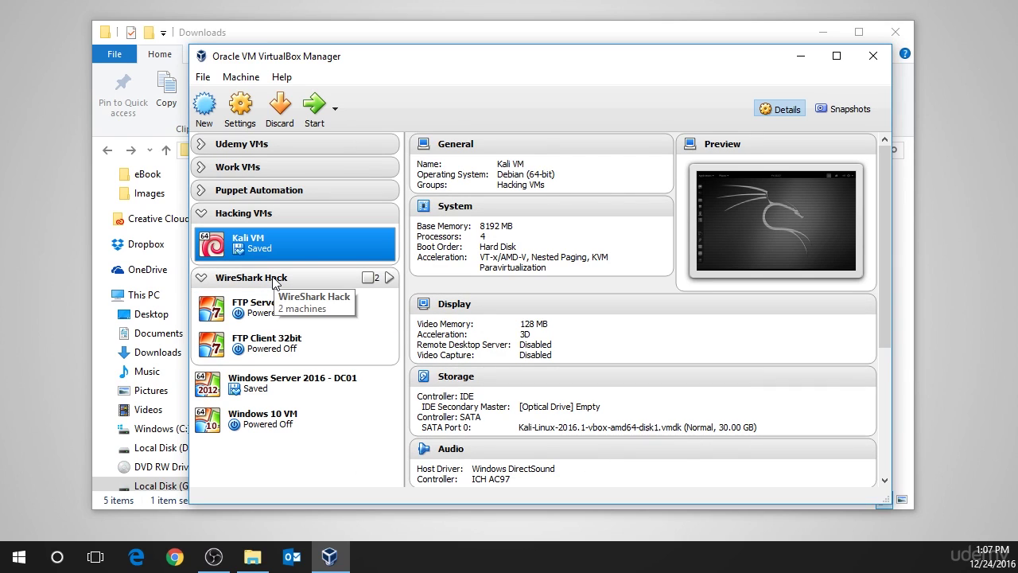
# Enable network Adapter 1 of the FTP Client 32bit VM and attach it to Host-only Adapter VirtualBox Host-Only Ethernet Adapter #3
pyautogui.rightClick(268, 340)
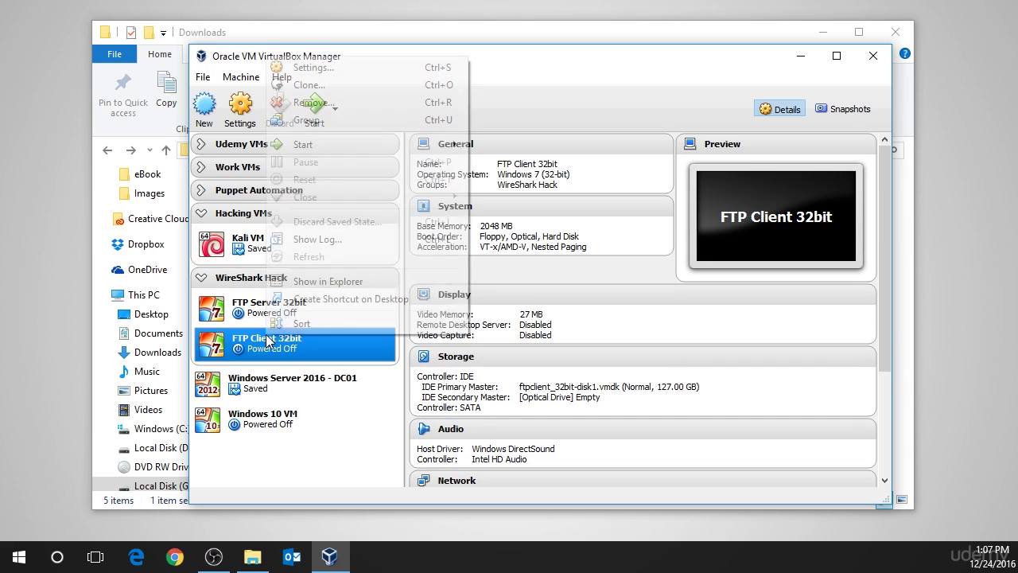
pyautogui.click(347, 67)
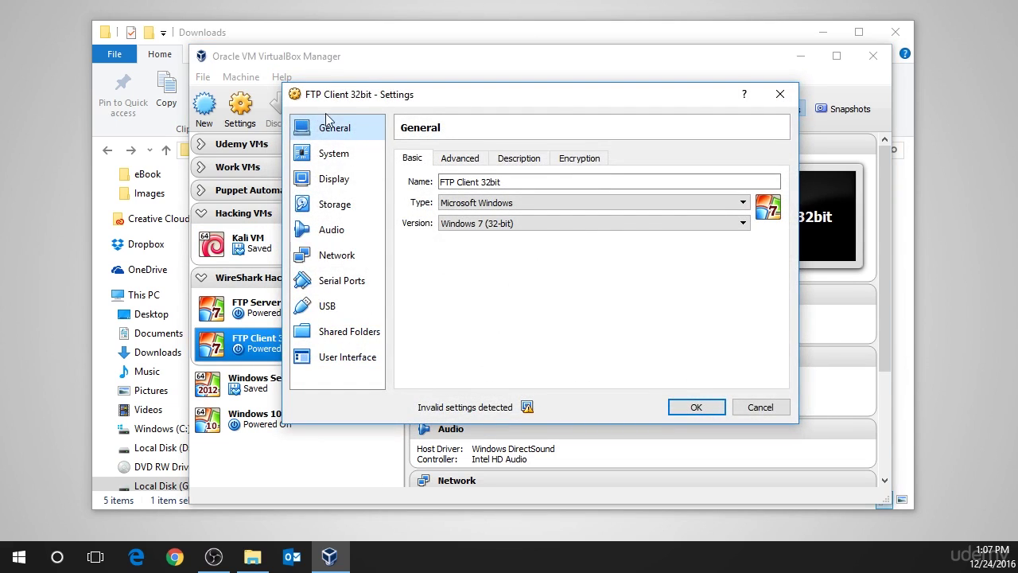
pyautogui.click(335, 261)
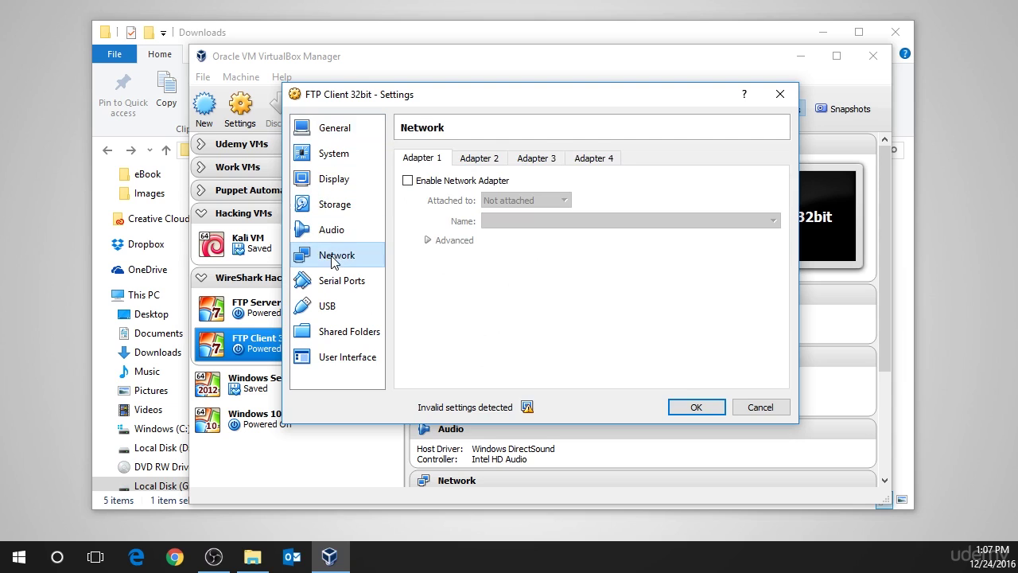
pyautogui.click(427, 185)
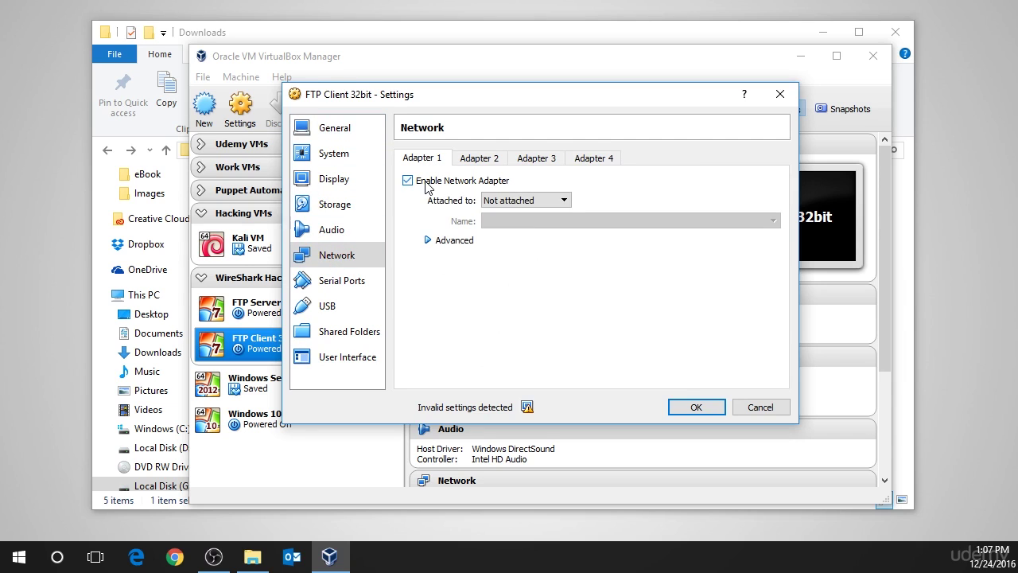
pyautogui.click(519, 202)
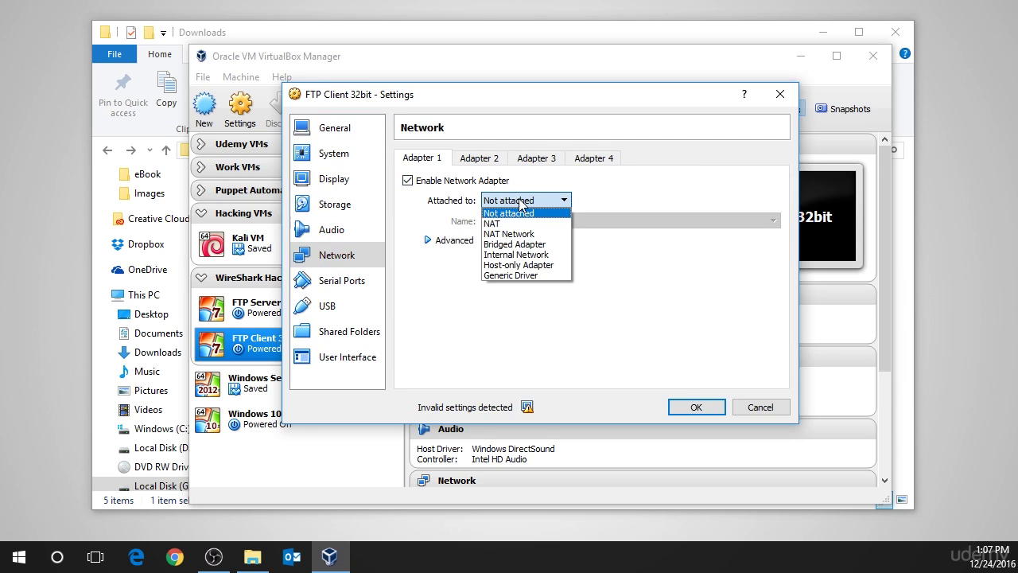
pyautogui.click(546, 264)
pyautogui.click(606, 226)
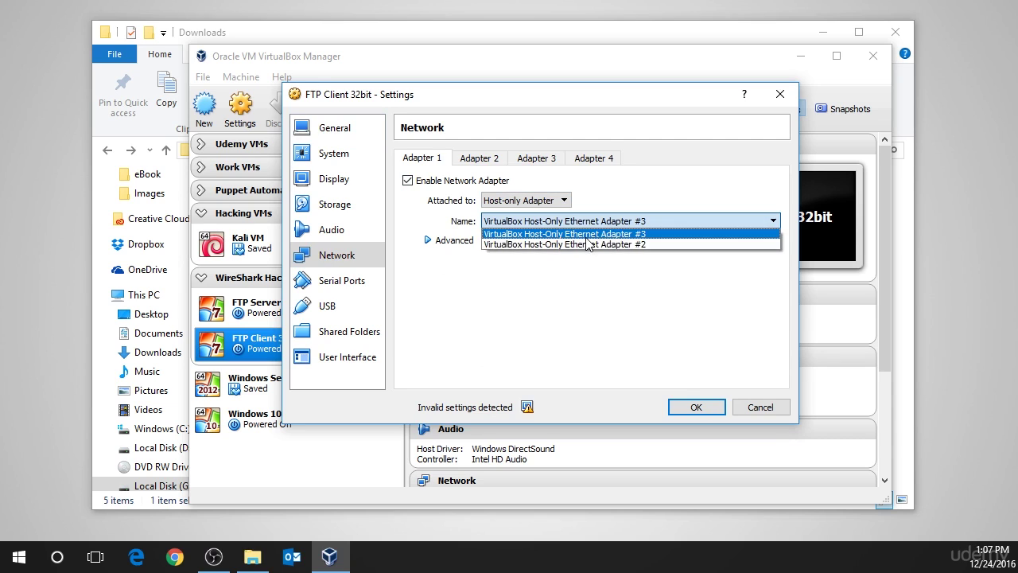
pyautogui.click(647, 234)
pyautogui.click(694, 407)
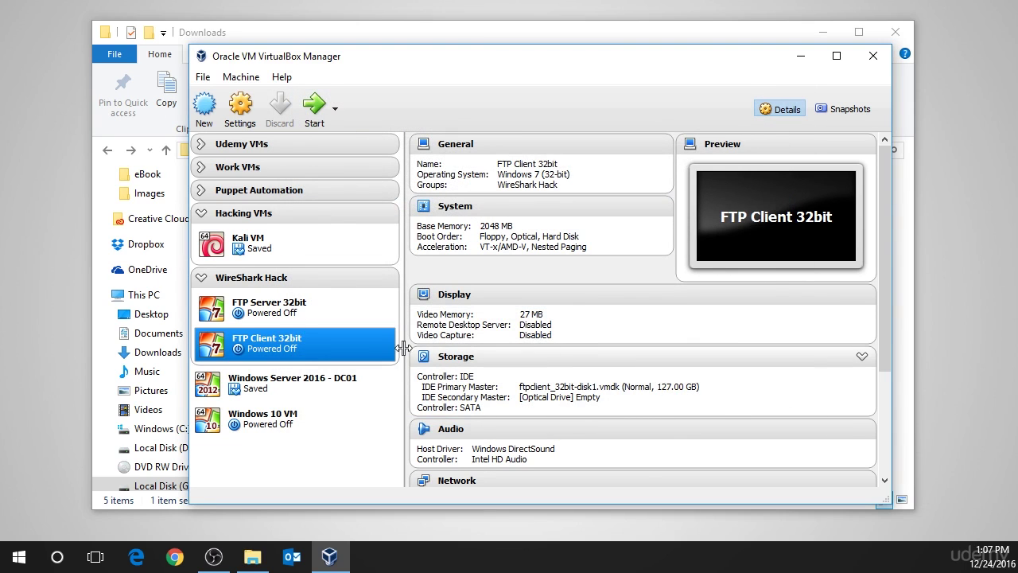
# Start the FTP Server 32bit virtual machine from the WireShark Hack group
pyautogui.keyDown('ctrl'); pyautogui.click(303, 322); pyautogui.keyUp('ctrl')
pyautogui.click(302, 322)
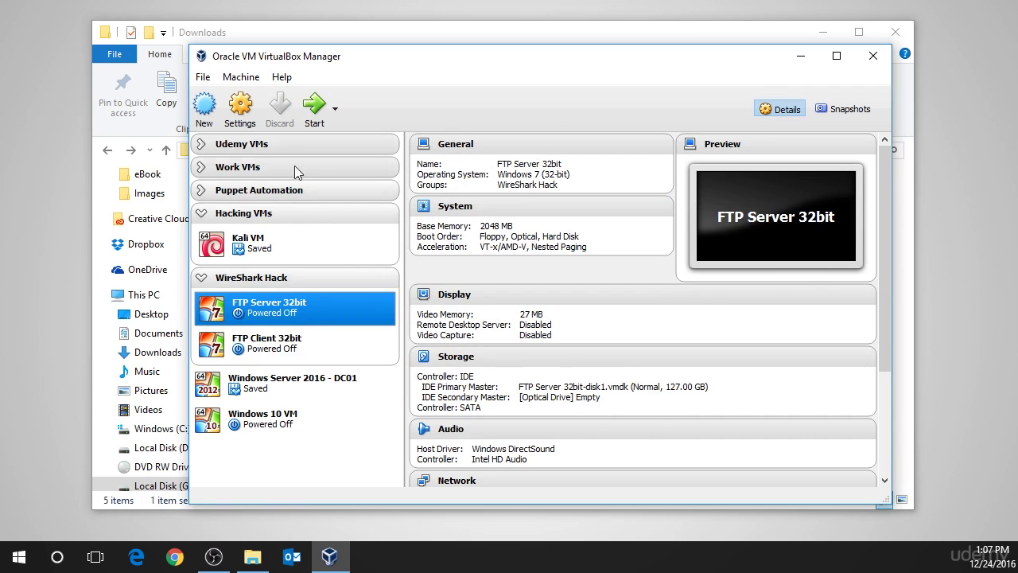
pyautogui.click(315, 121)
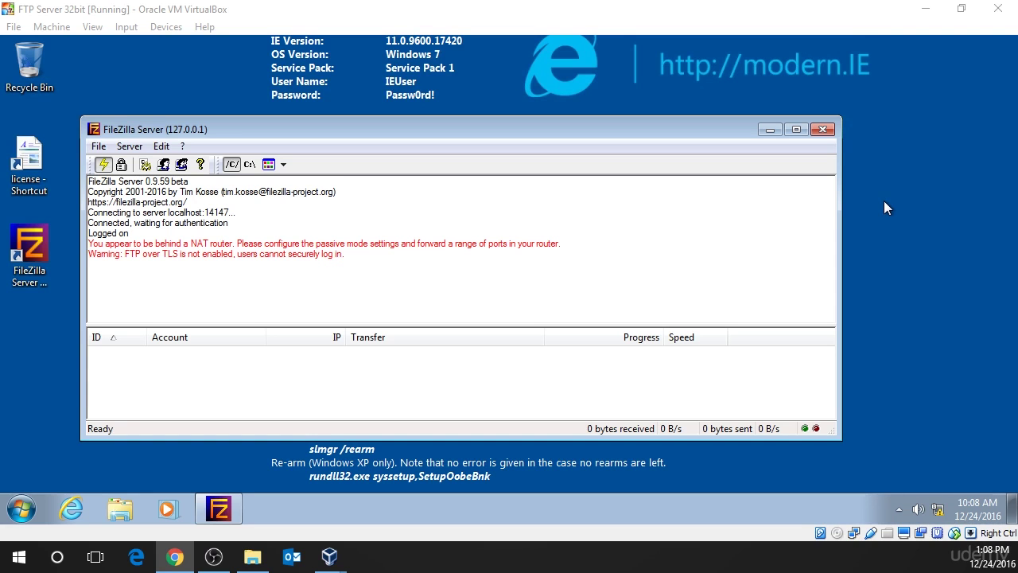
# Open a command prompt in the FTP Server 32bit VM and renew its IP address with ipconfig /renew
pyautogui.click(874, 200)
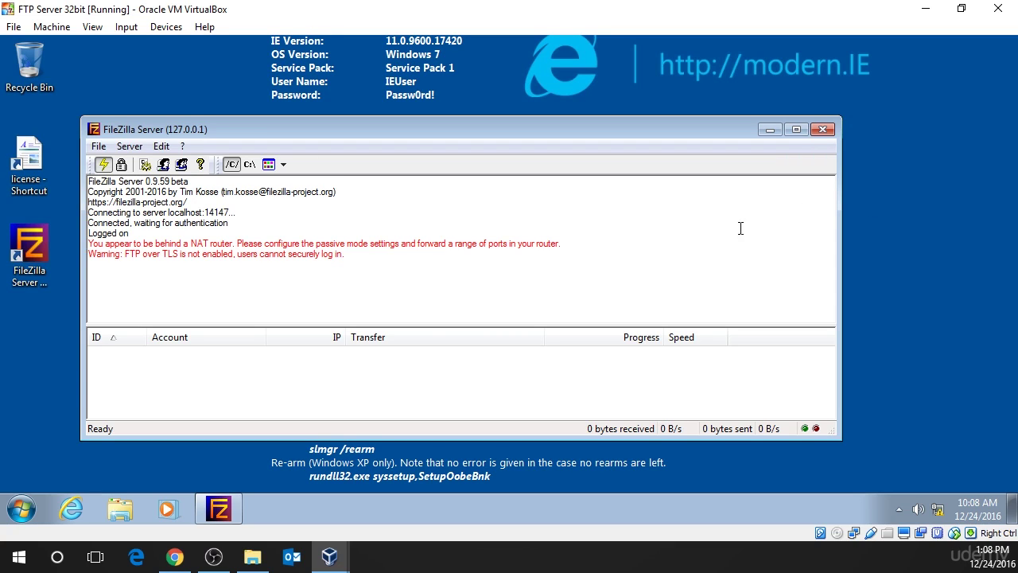
pyautogui.click(19, 506)
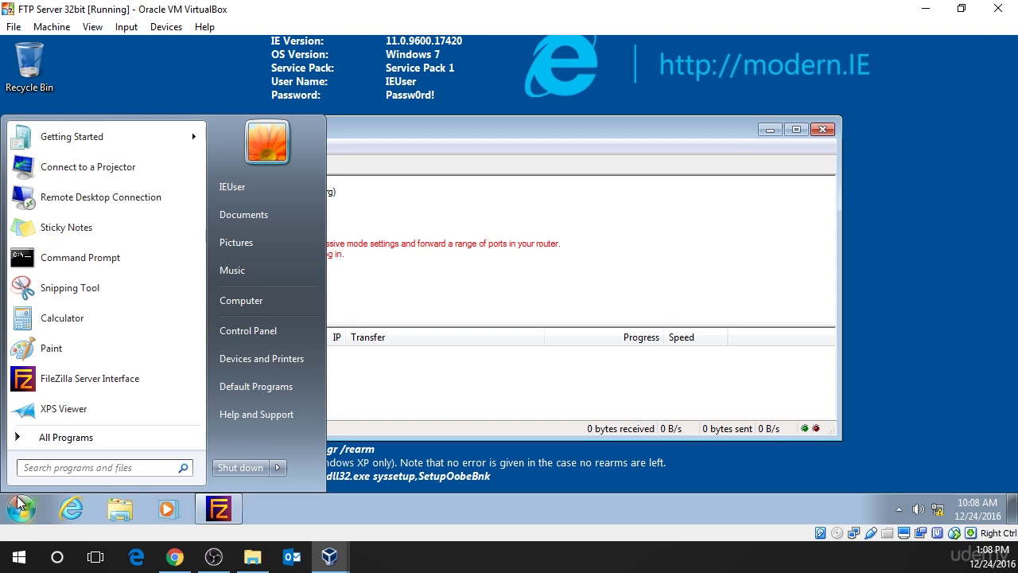
pyautogui.write('cmd')
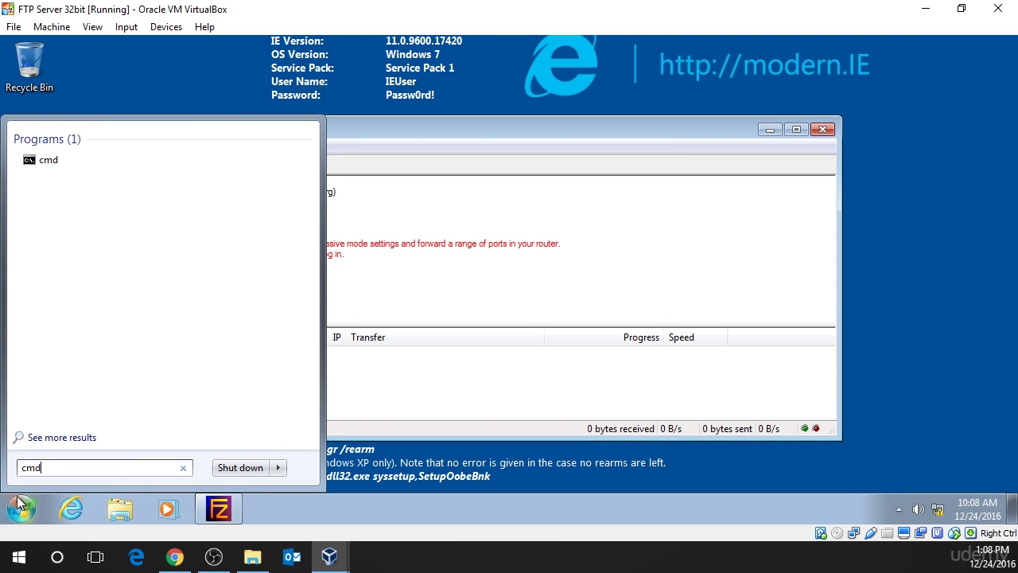
pyautogui.click(43, 161)
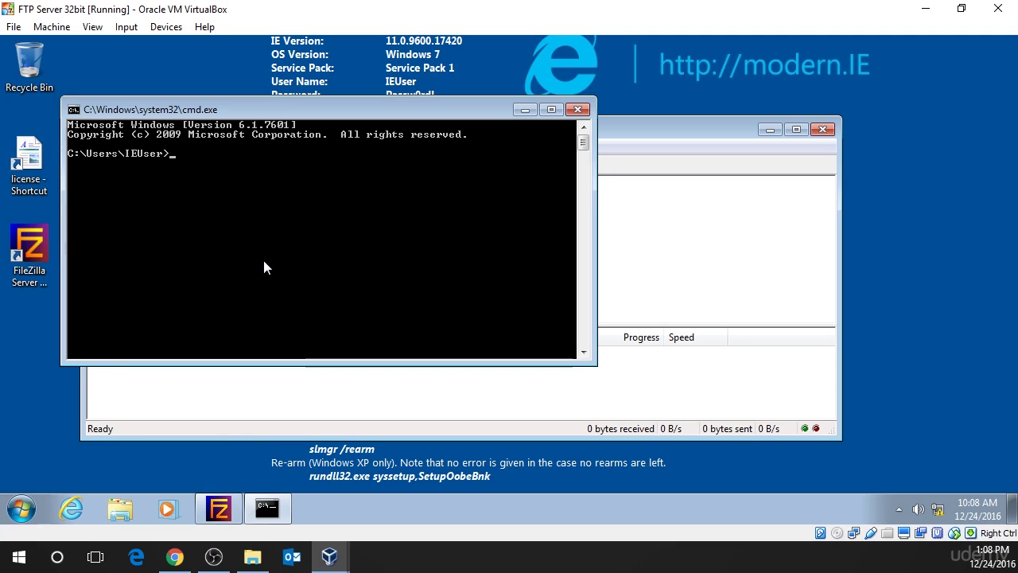
pyautogui.write('ipconfig /')
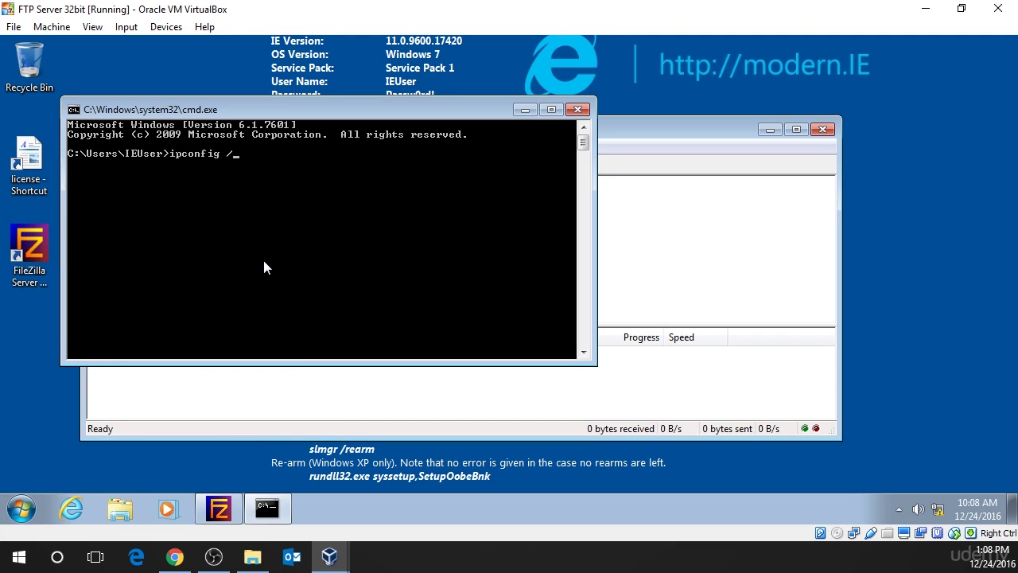
pyautogui.write('renew')
pyautogui.press('Return')
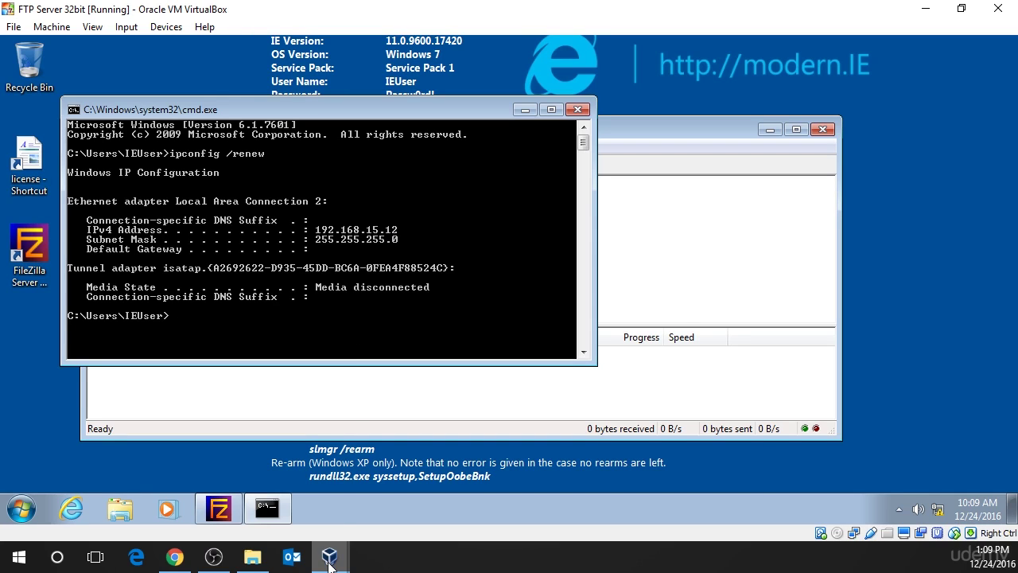
# Return to the VirtualBox Manager and start the FTP Client 32bit virtual machine from the WireShark Hack group
pyautogui.moveTo(328, 561)
pyautogui.click(245, 481)
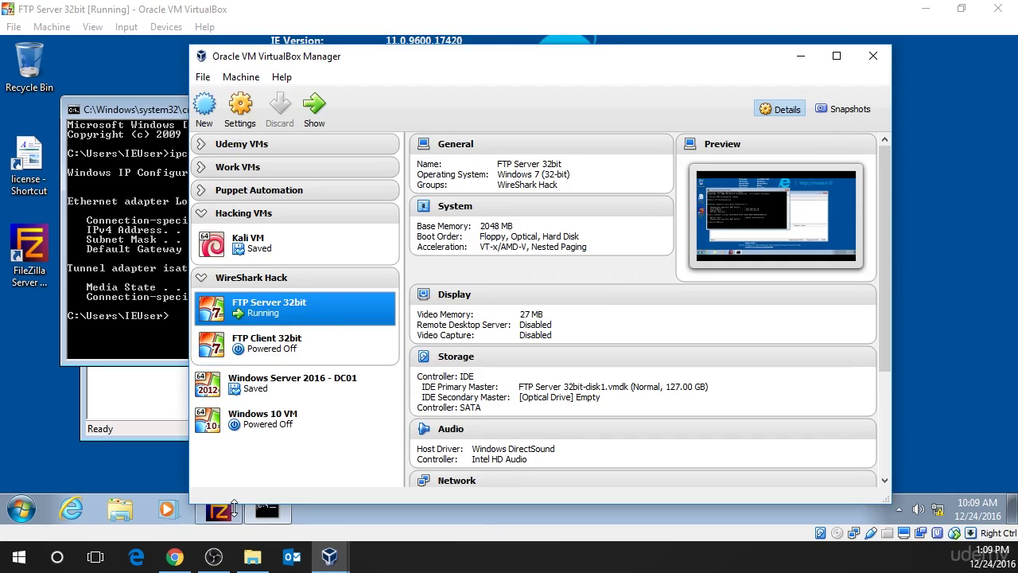
pyautogui.click(273, 348)
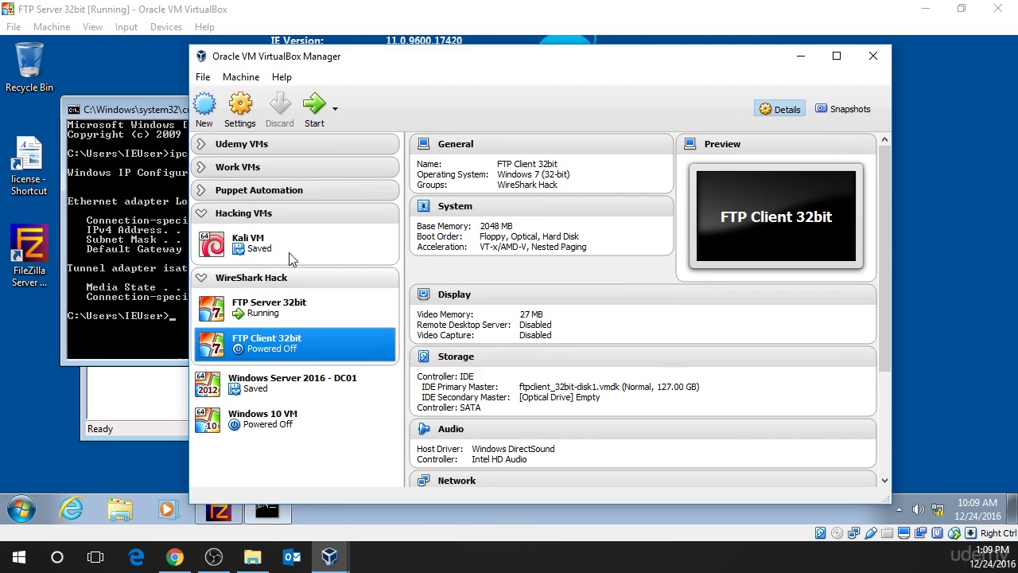
pyautogui.click(316, 120)
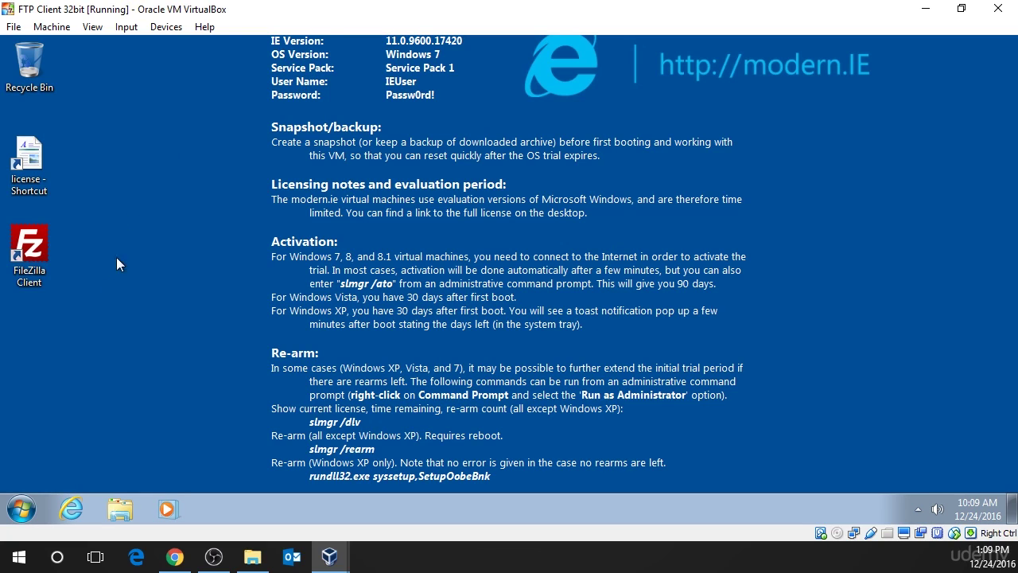
# Open a command prompt in the FTP Client 32bit VM and renew its IP address with ipconfig /renew
pyautogui.click(18, 507)
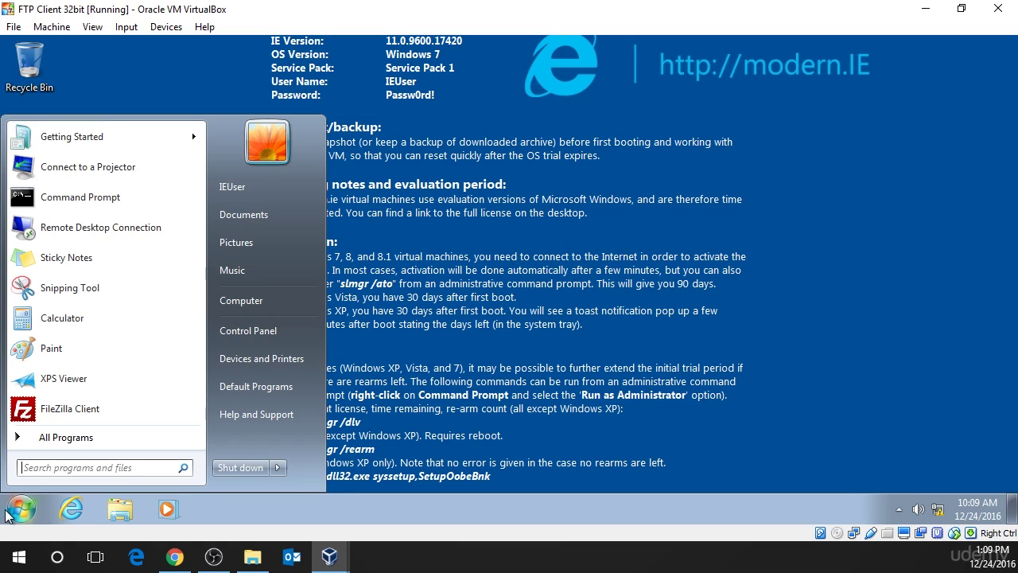
pyautogui.write('cmd')
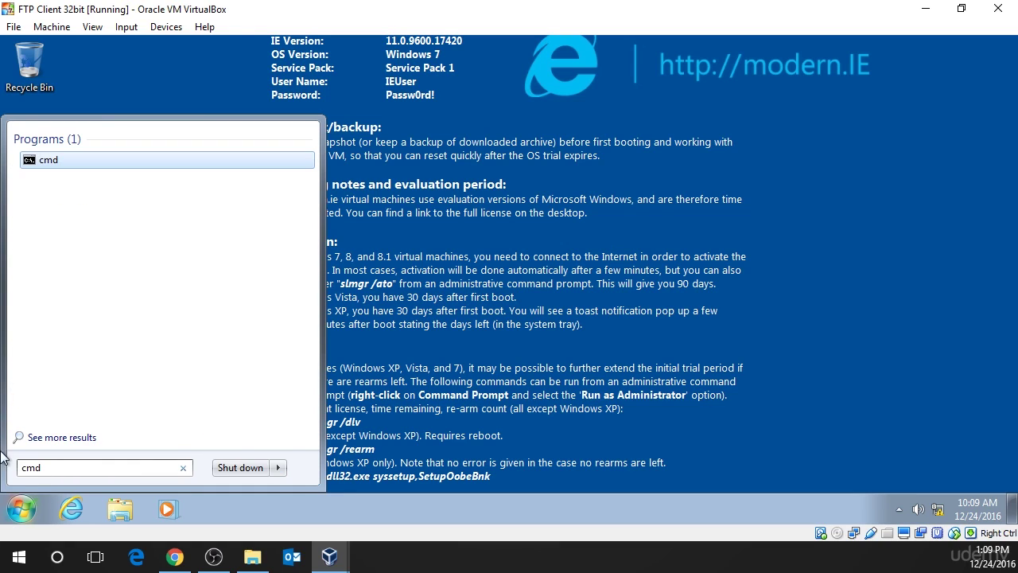
pyautogui.click(50, 159)
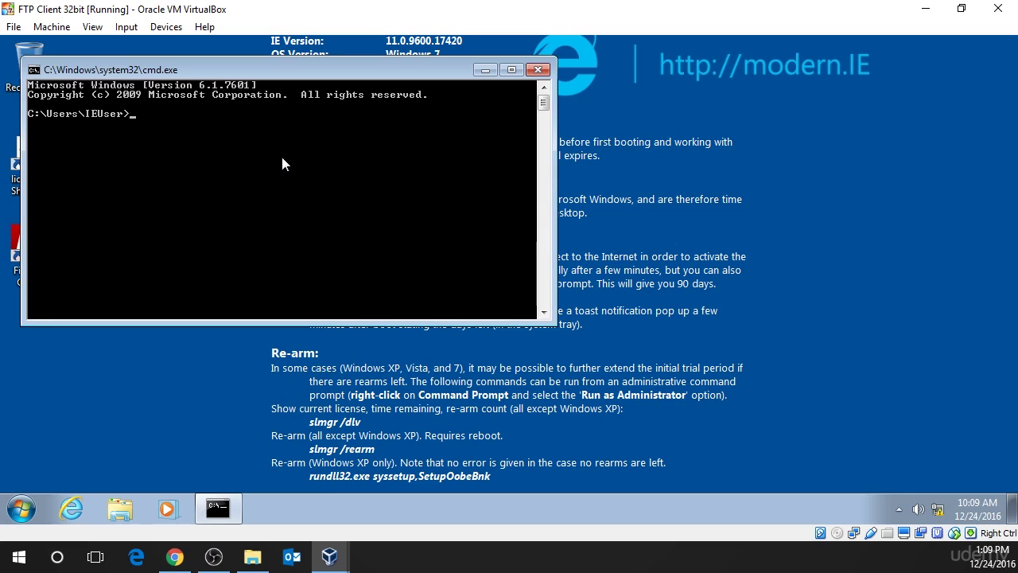
pyautogui.write('ipconfig /renew')
pyautogui.press('Return')
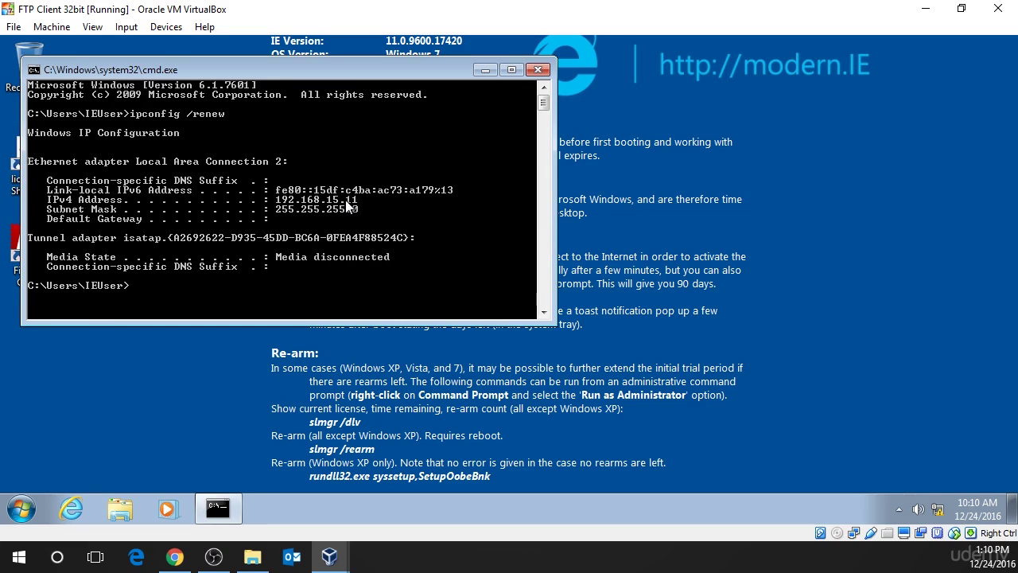
# Check the FTP server's IP address, then ping 192.168.15.12 from the FTP Client VM's command prompt
pyautogui.click(330, 557)
pyautogui.moveTo(342, 504)
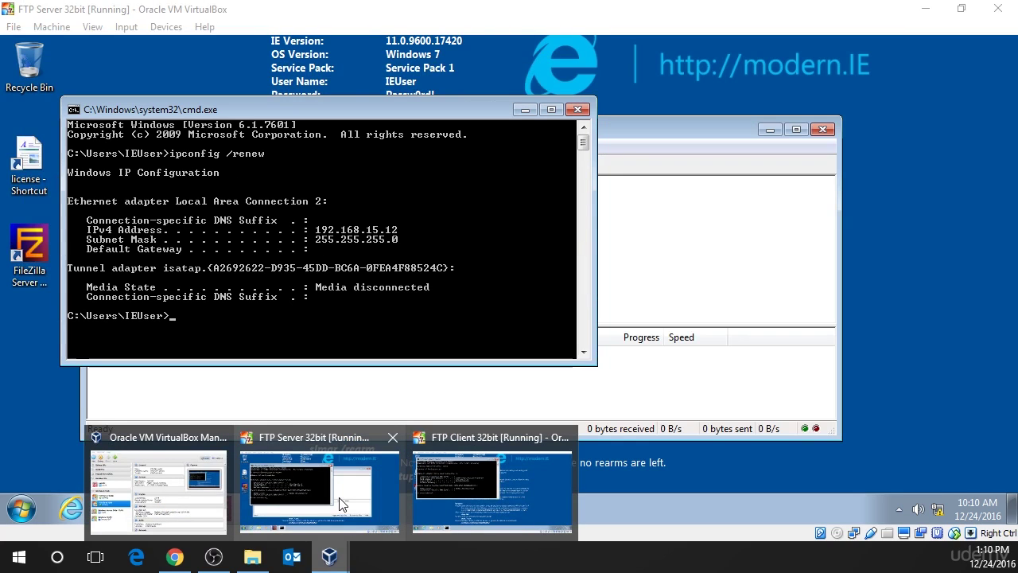
pyautogui.moveTo(459, 524)
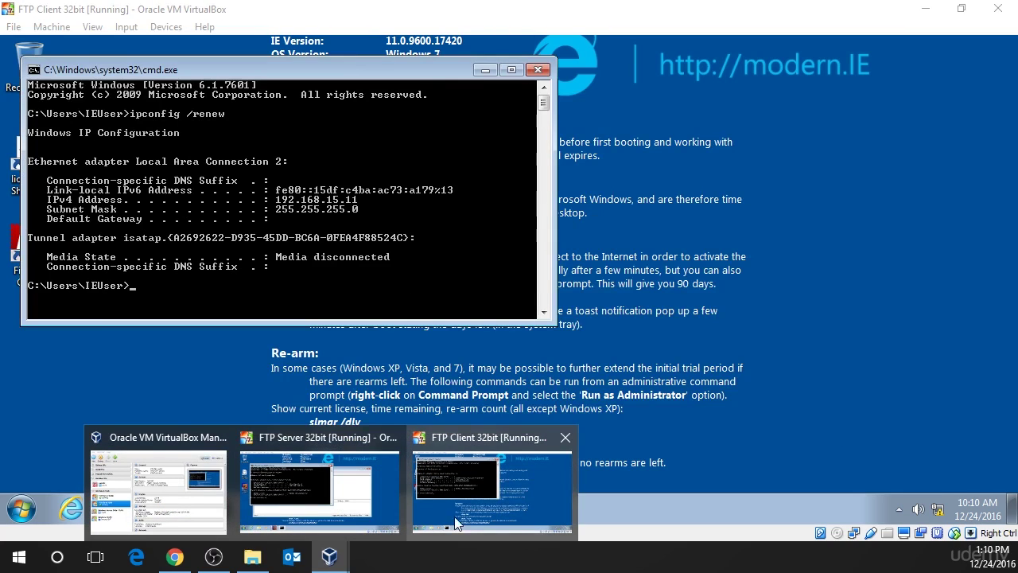
pyautogui.click(448, 443)
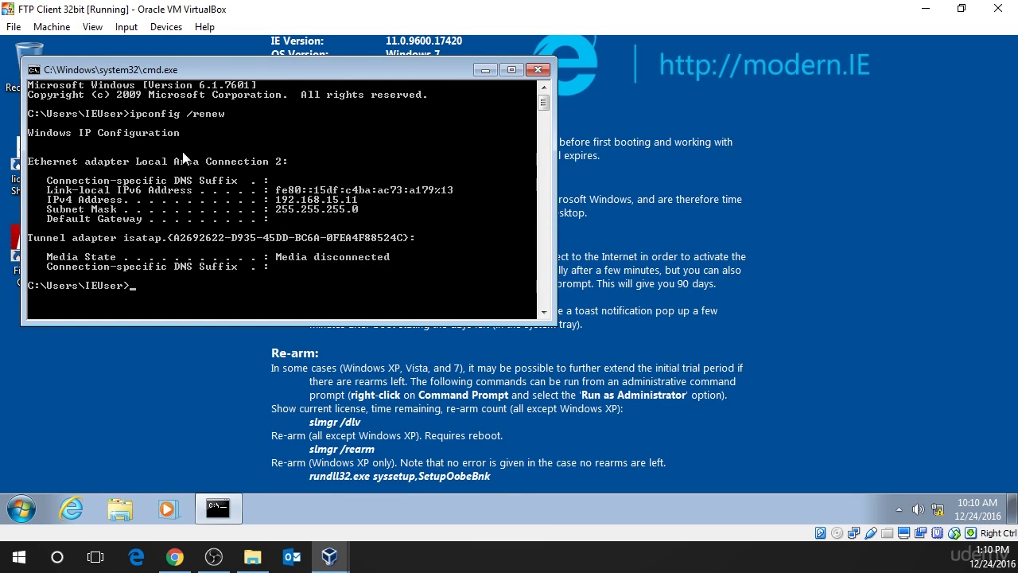
pyautogui.write('ping 192.168.15.12')
pyautogui.press('Return')
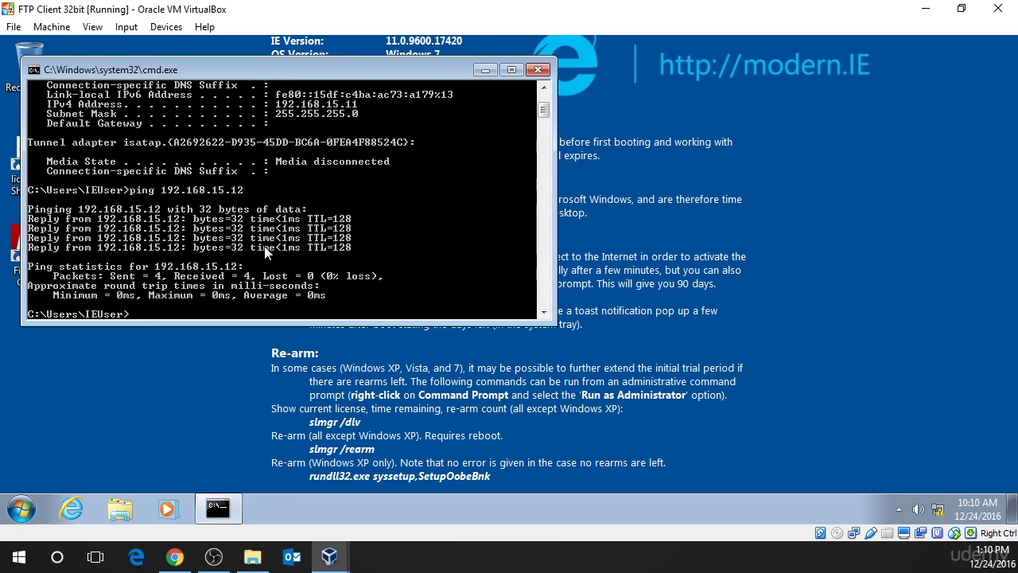
# Start the saved Kali VM from the Hacking VMs group and maximize its window
pyautogui.moveTo(318, 545)
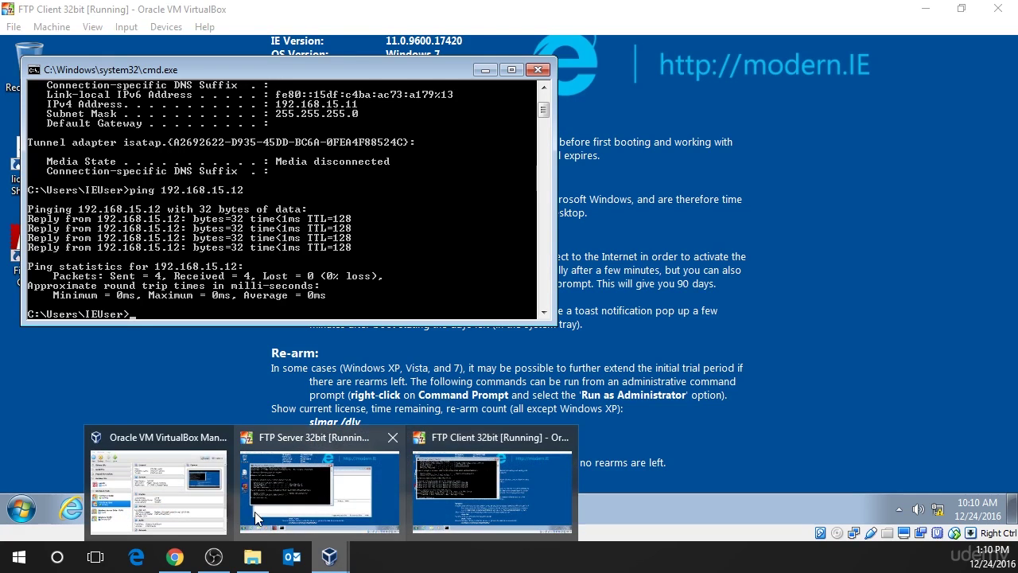
pyautogui.click(196, 488)
pyautogui.click(268, 248)
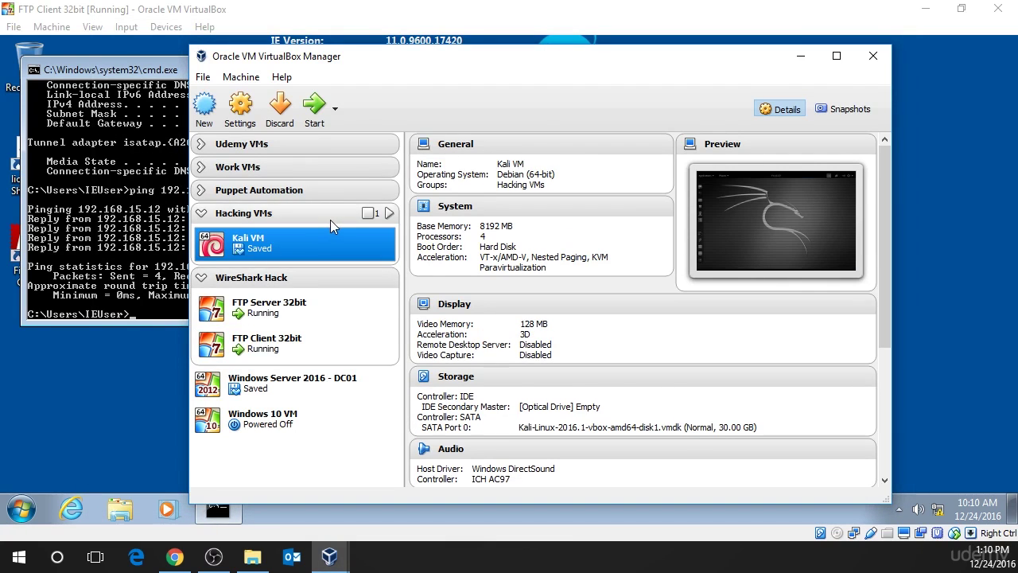
pyautogui.click(314, 106)
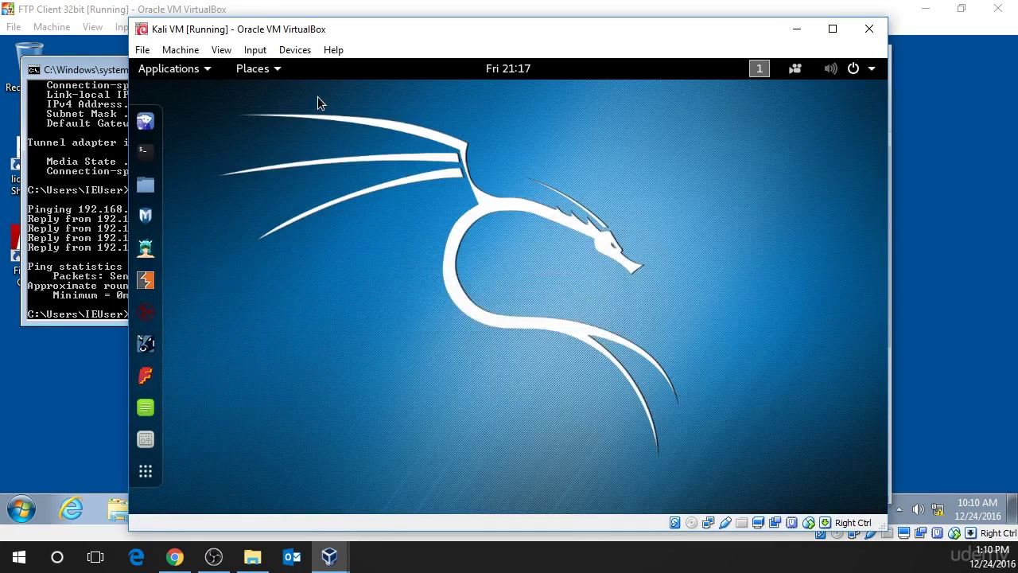
pyautogui.doubleClick(404, 30)
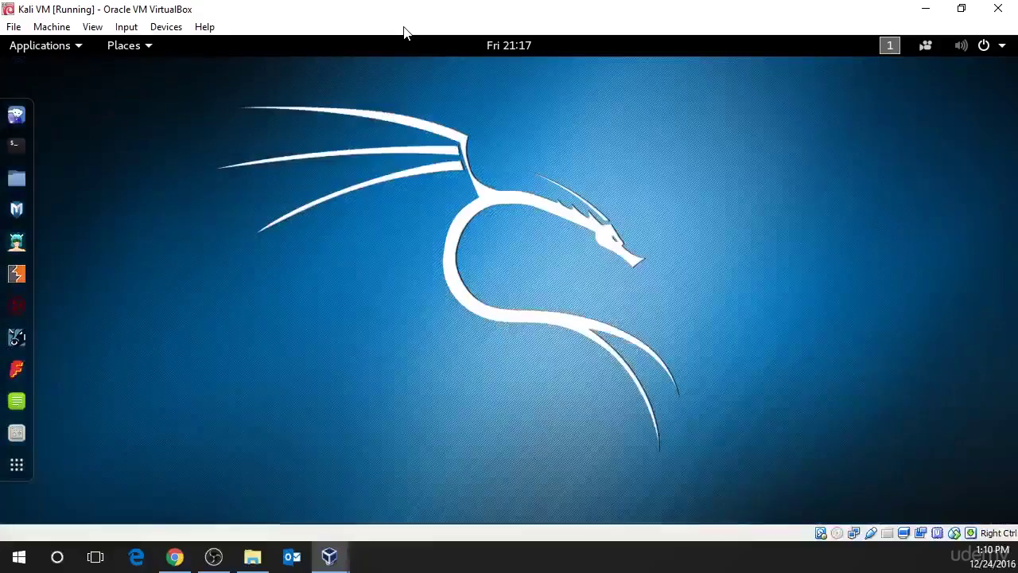
# Open a terminal in the Kali VM, run ifconfig and examine the IP address of eth1
pyautogui.click(16, 144)
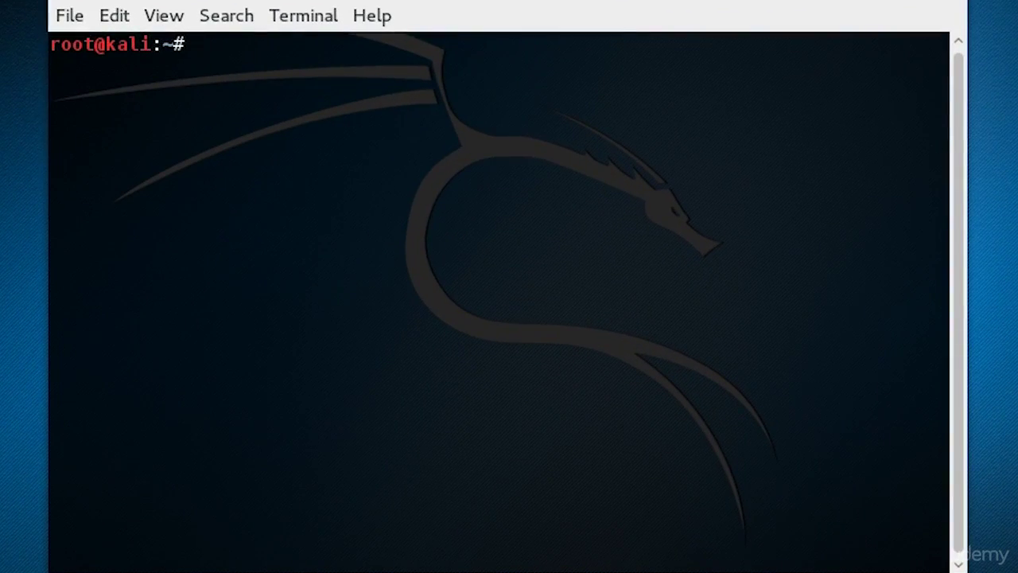
pyautogui.write('ifconfig')
pyautogui.press('Return')
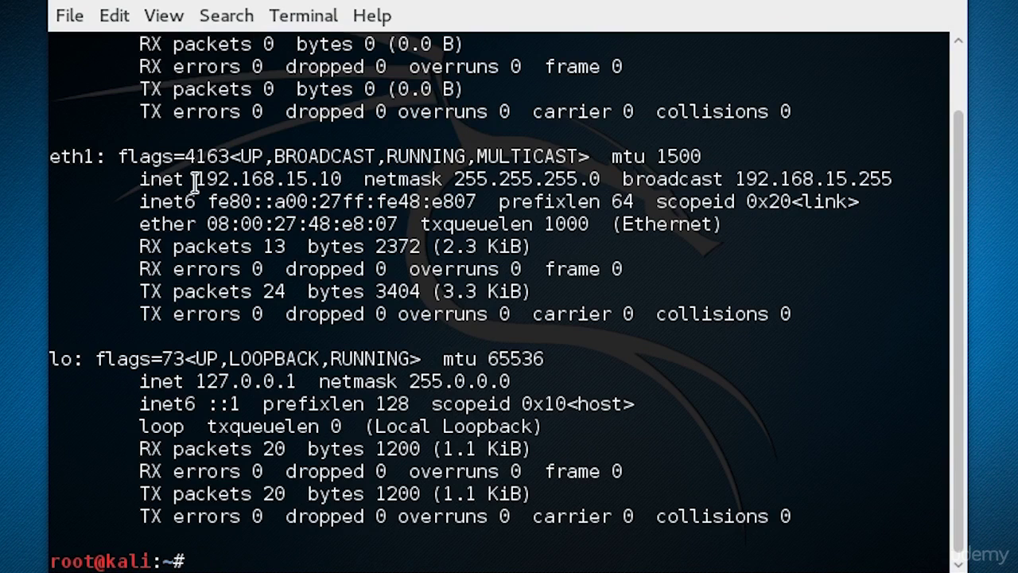
pyautogui.moveTo(202, 179); pyautogui.dragTo(342, 179)
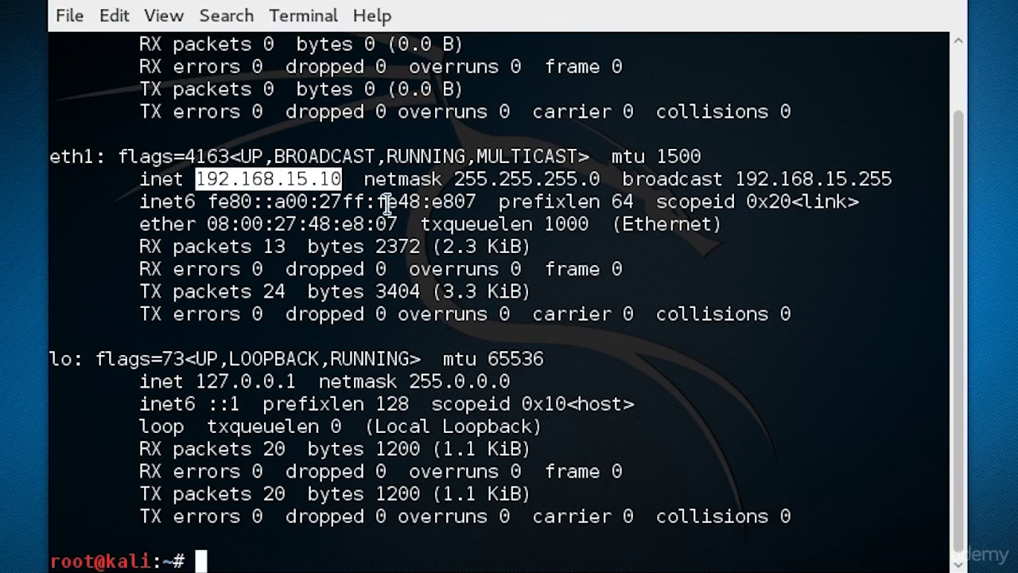
pyautogui.click(446, 237)
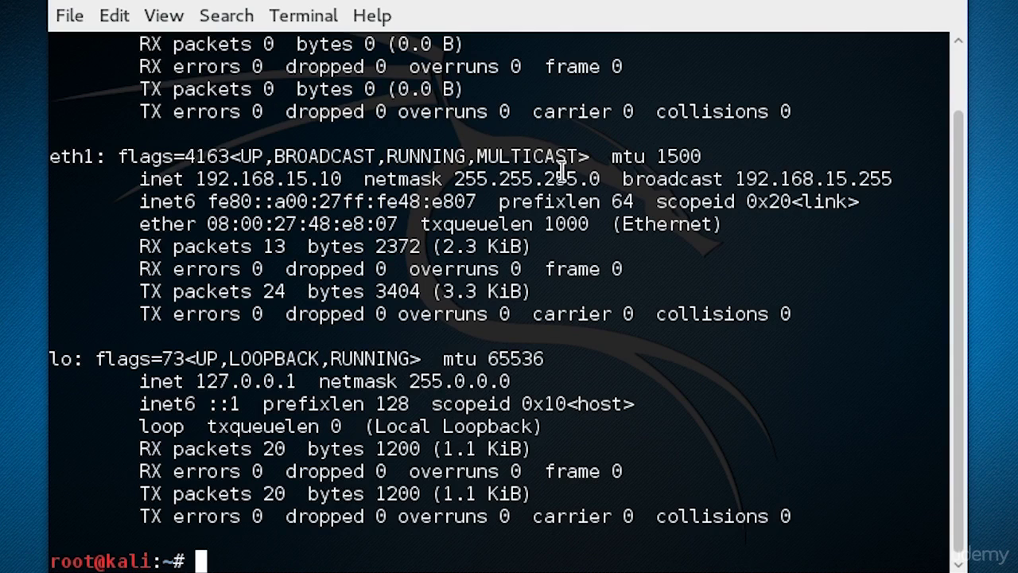
# Ping the FTP server at 192.168.15.12 from the Kali terminal and stop the ping after several replies
pyautogui.write('ping')
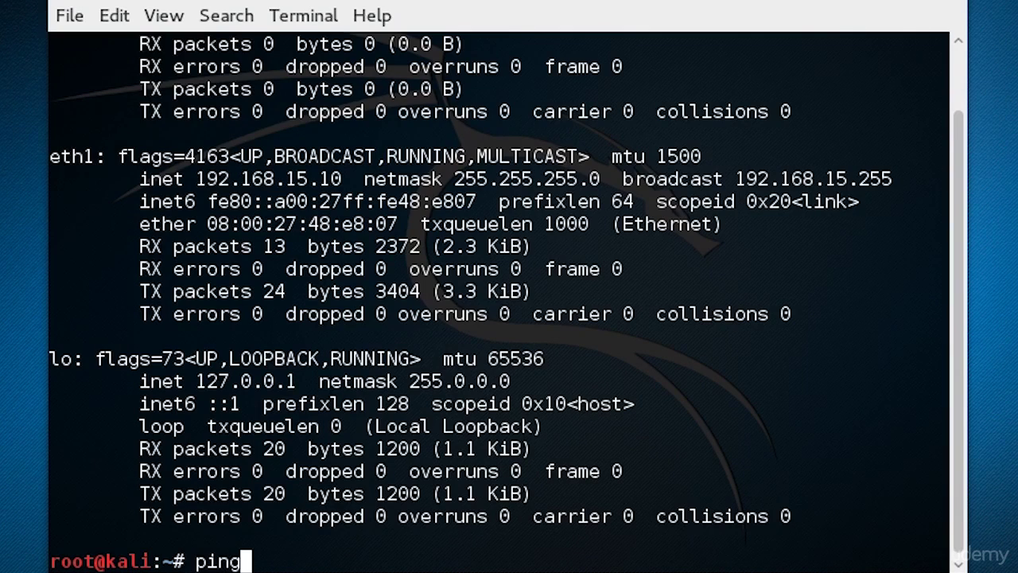
pyautogui.write(' 192')
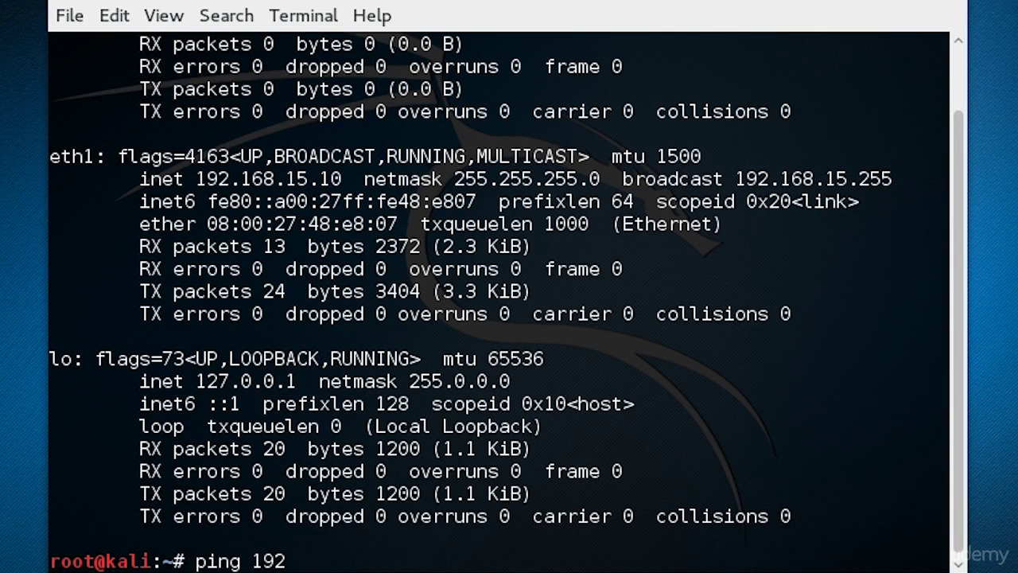
pyautogui.write('.168.')
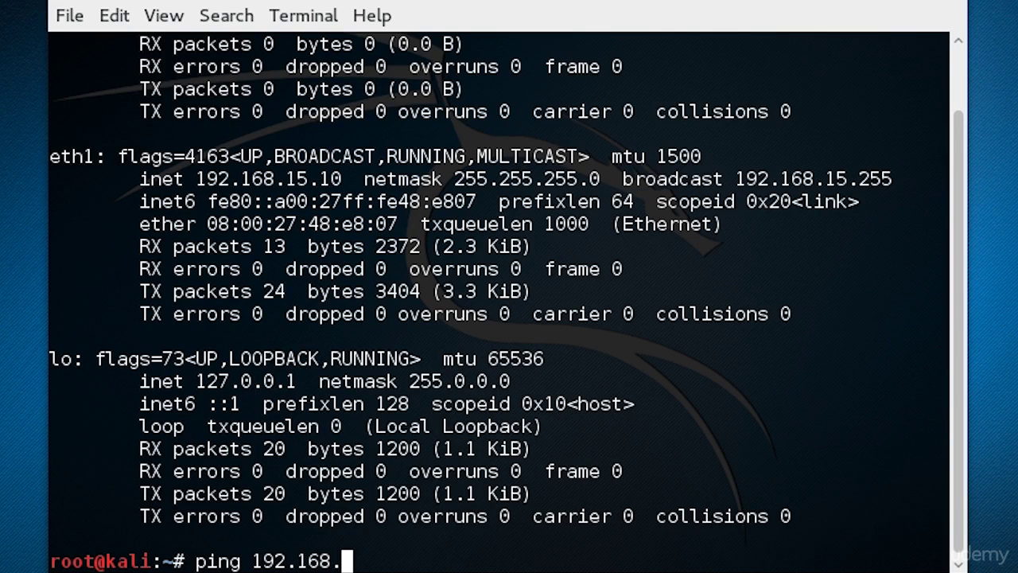
pyautogui.write('15.1')
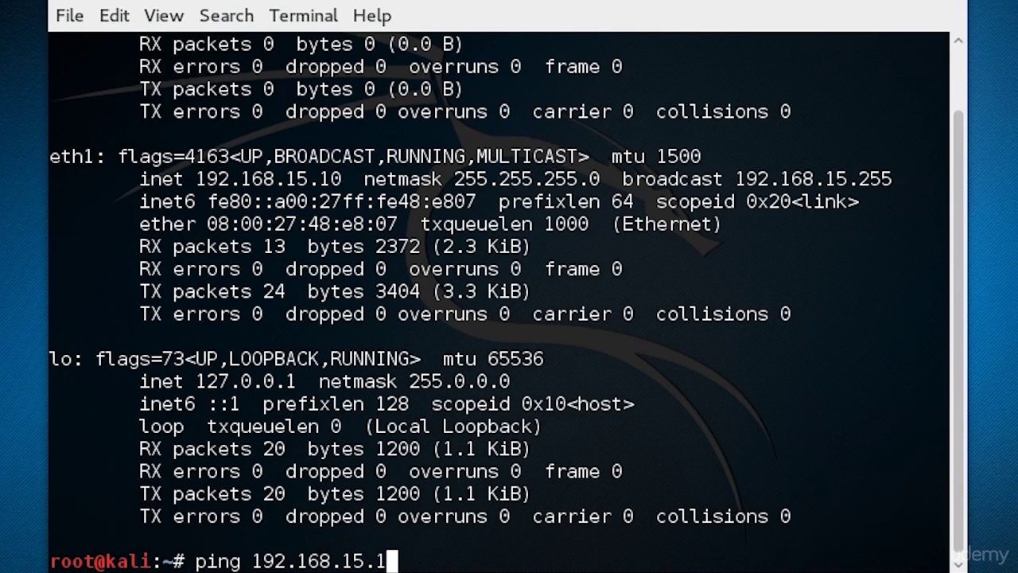
pyautogui.write('2')
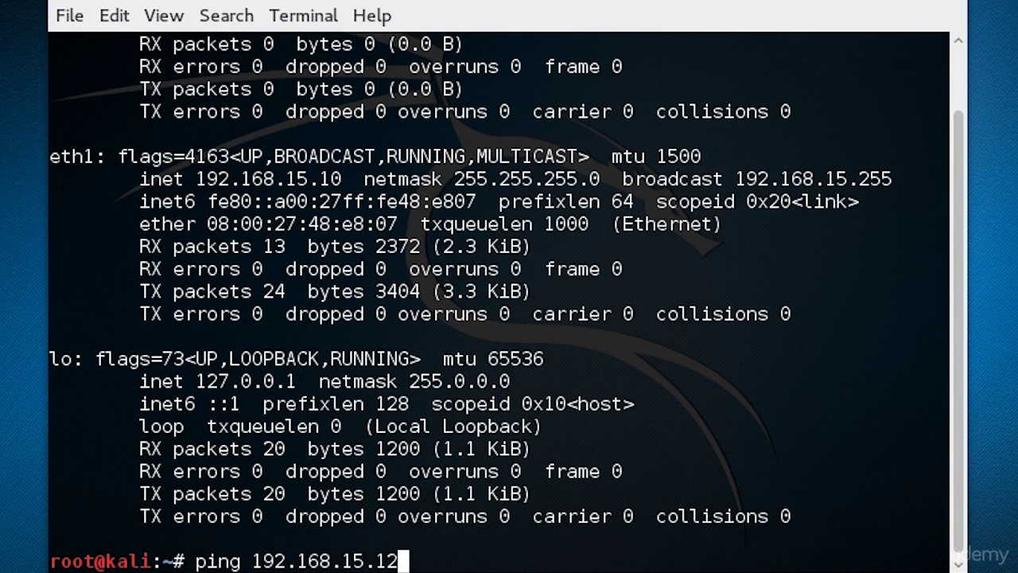
pyautogui.press('Return')
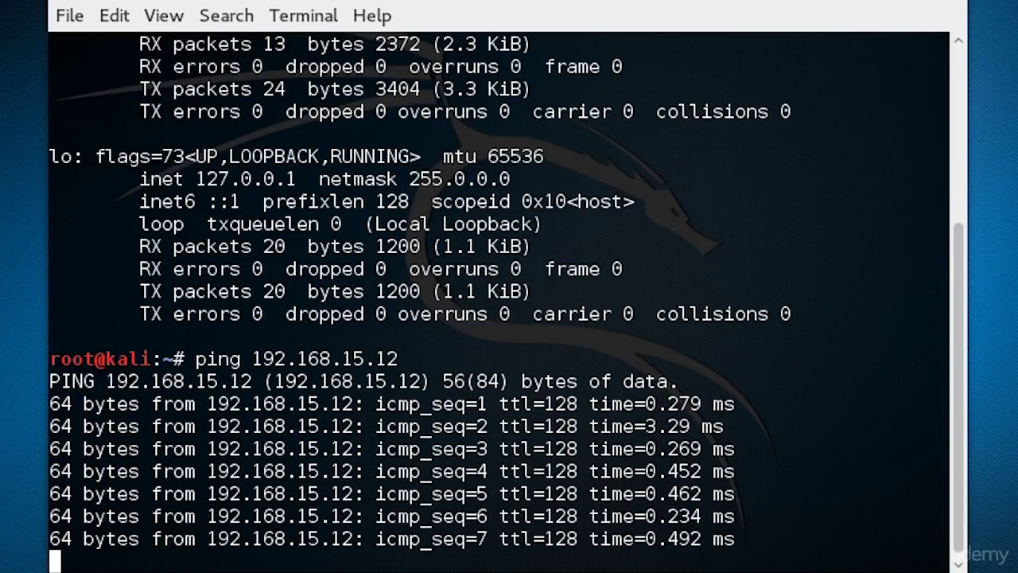
pyautogui.hotkey('ctrl', 'c')
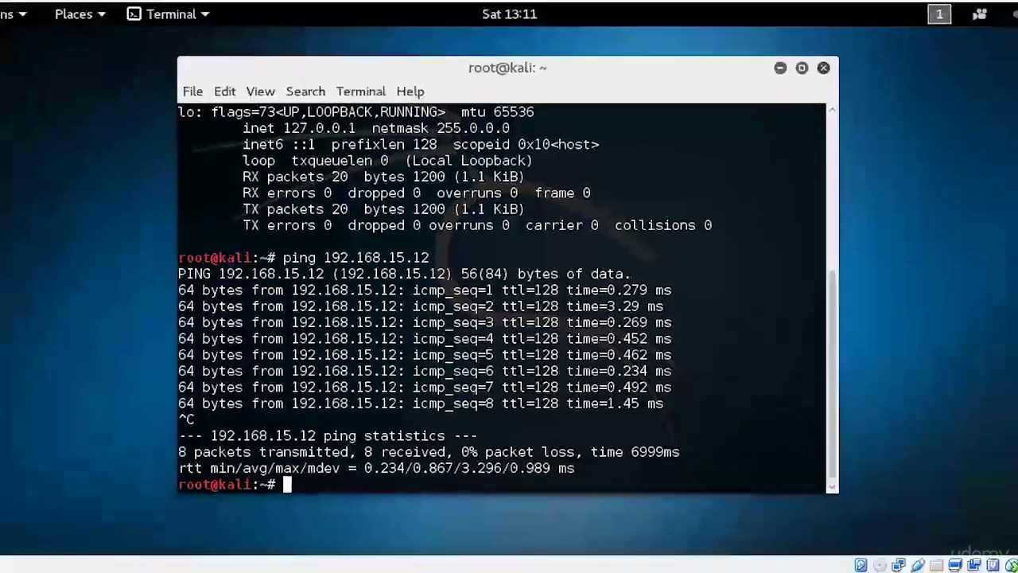
# Switch to the FTP Client 32bit VM and close its command prompt window
pyautogui.moveTo(342, 566)
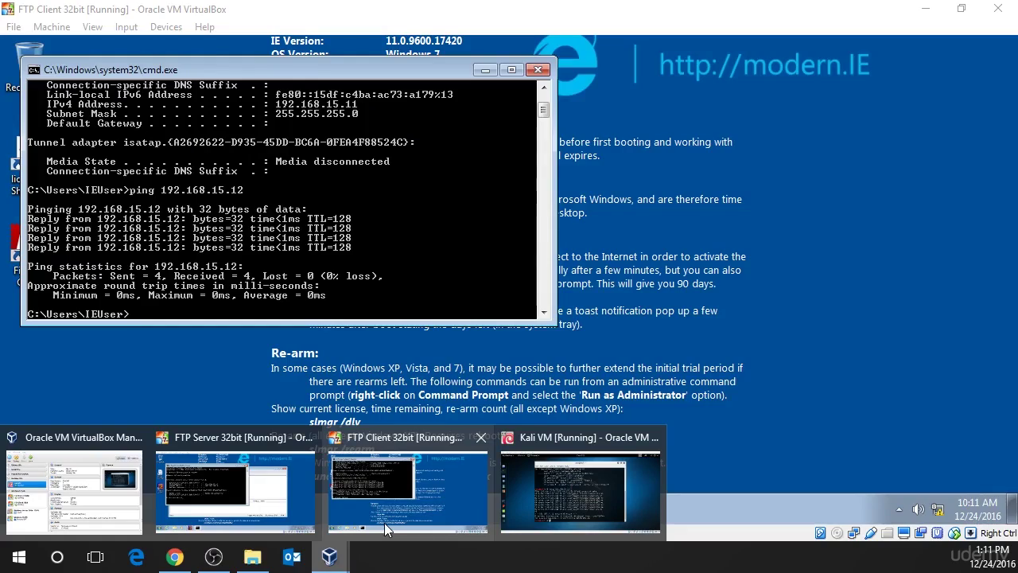
pyautogui.click(384, 523)
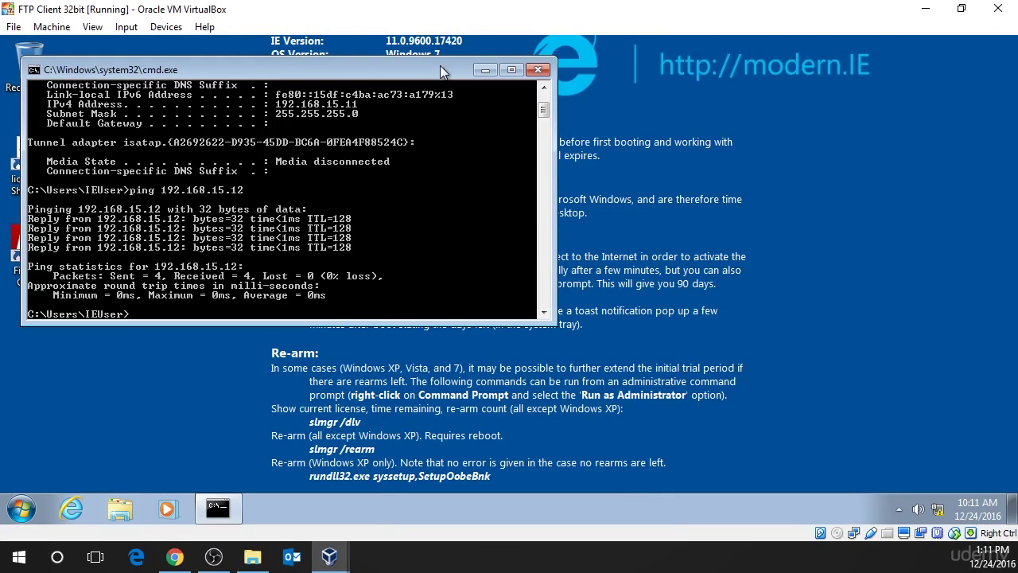
pyautogui.moveTo(439, 65); pyautogui.dragTo(478, 72)
pyautogui.click(576, 76)
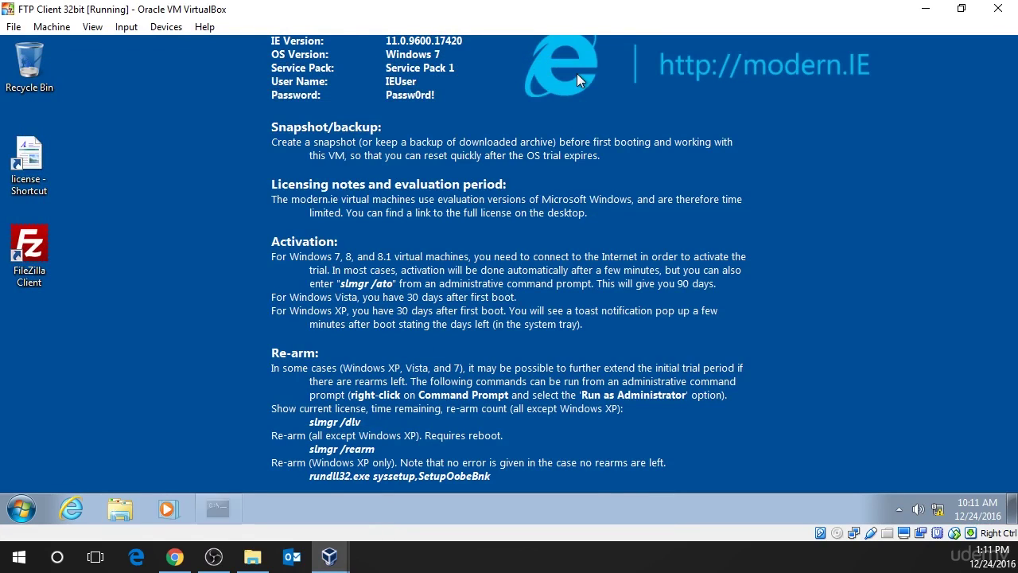
# Open FileZilla Client and set the host of the saved FTP Server site to 192.168.15.12 in the Site Manager
pyautogui.doubleClick(42, 246)
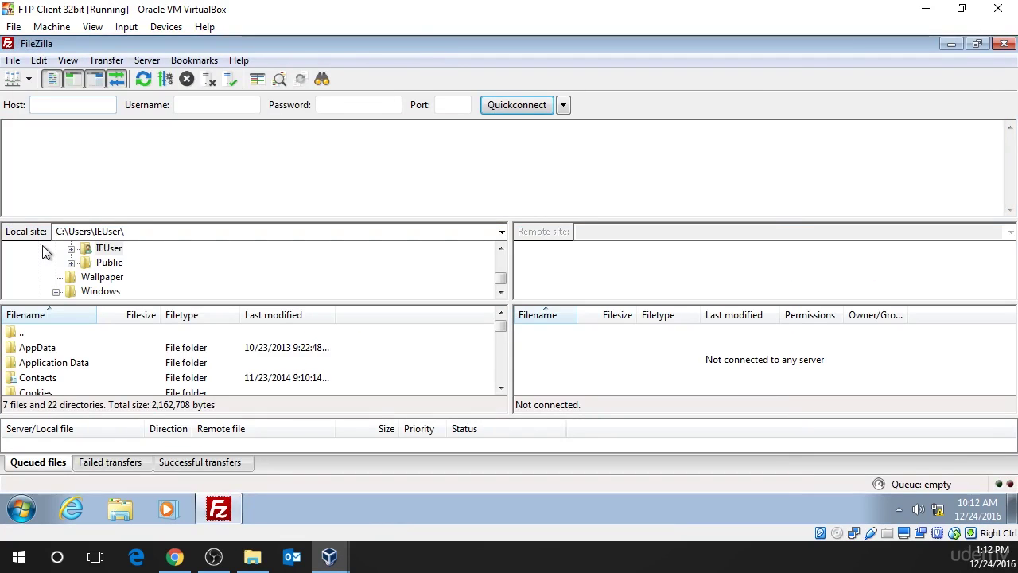
pyautogui.click(14, 60)
pyautogui.click(34, 79)
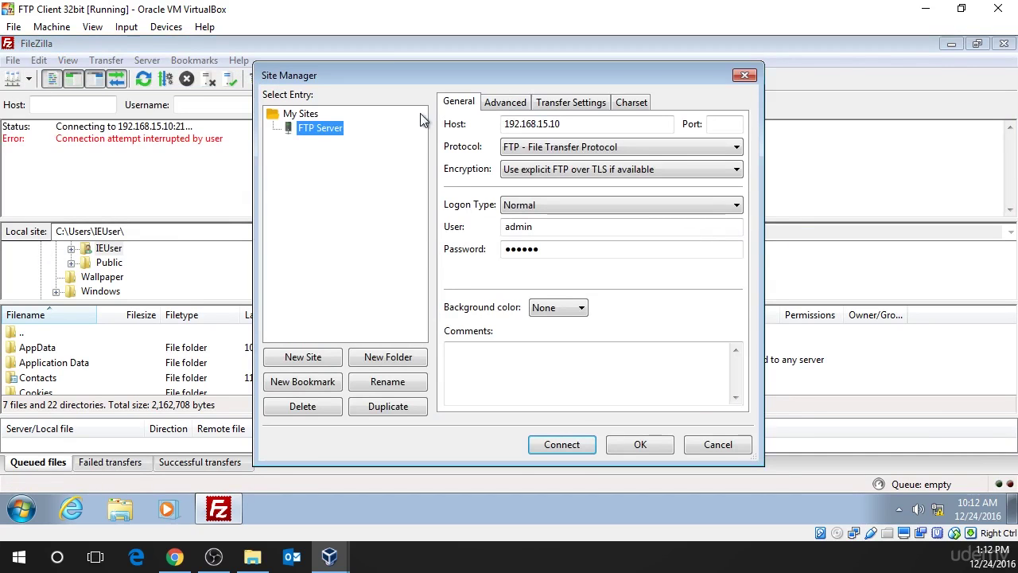
pyautogui.click(584, 124)
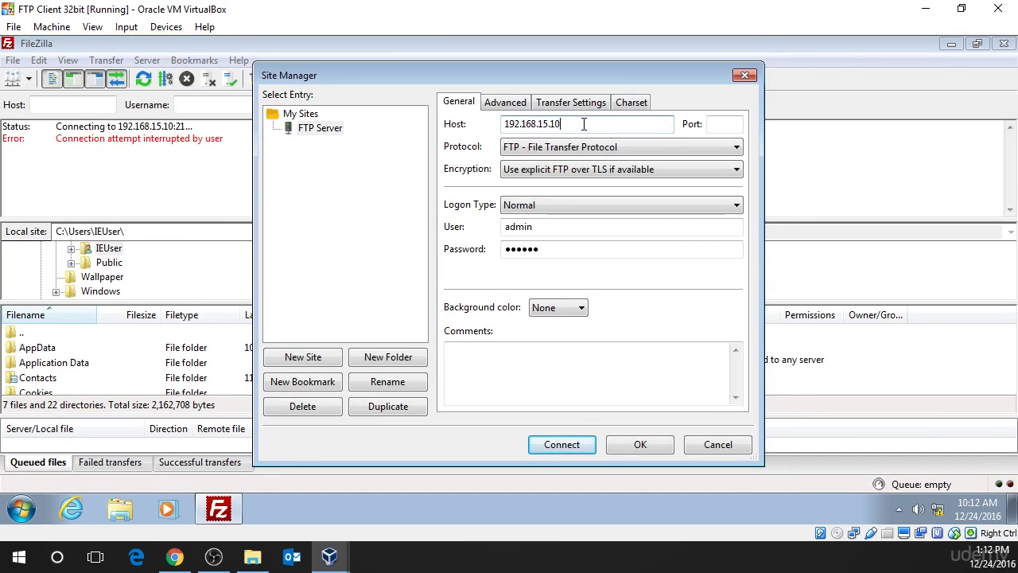
pyautogui.press('BackSpace')
pyautogui.write('2')
# Check the saved user and password entries for the FTP Server site and connect to it
pyautogui.doubleClick(543, 232)
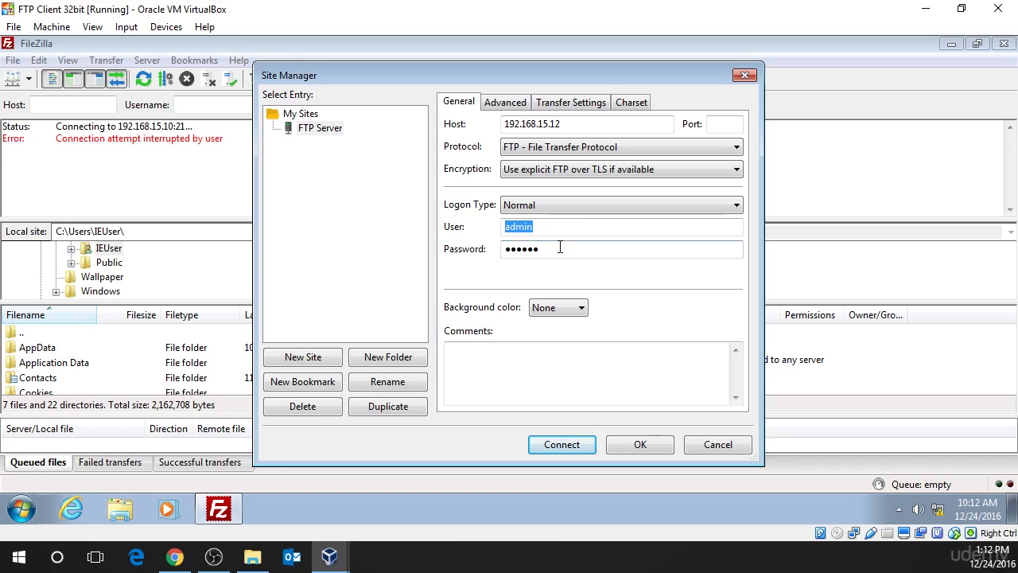
pyautogui.doubleClick(548, 249)
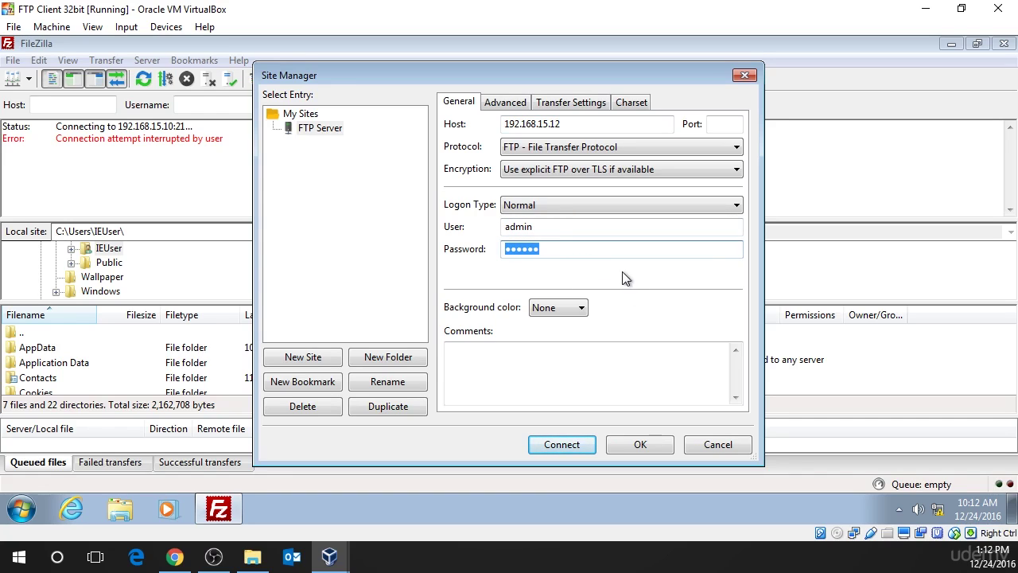
pyautogui.click(563, 444)
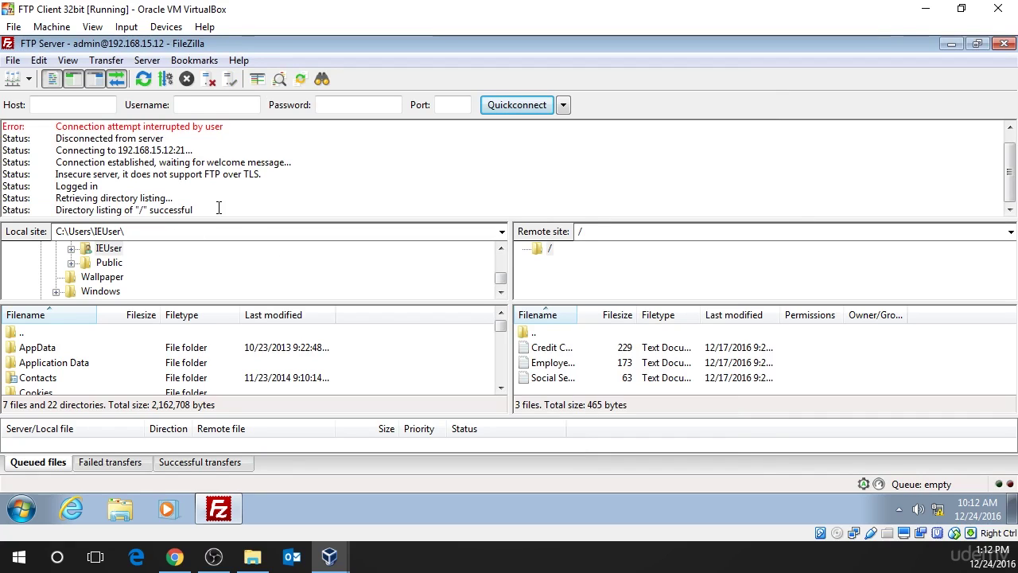
# Examine the connection status messages and the credit card, employee PII and social security text files in the remote directory
pyautogui.moveTo(219, 208); pyautogui.dragTo(30, 173)
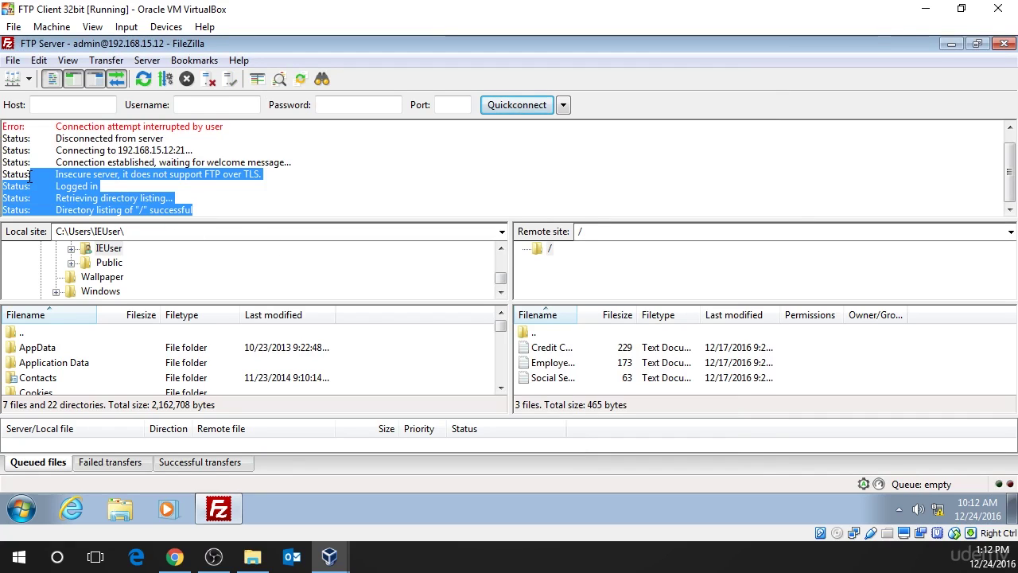
pyautogui.click(71, 199)
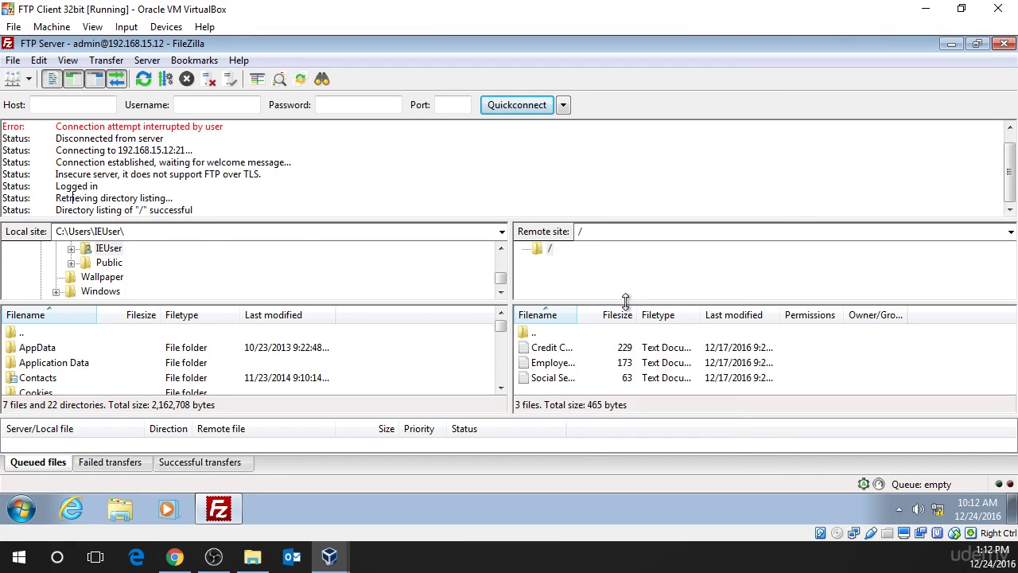
pyautogui.click(574, 379)
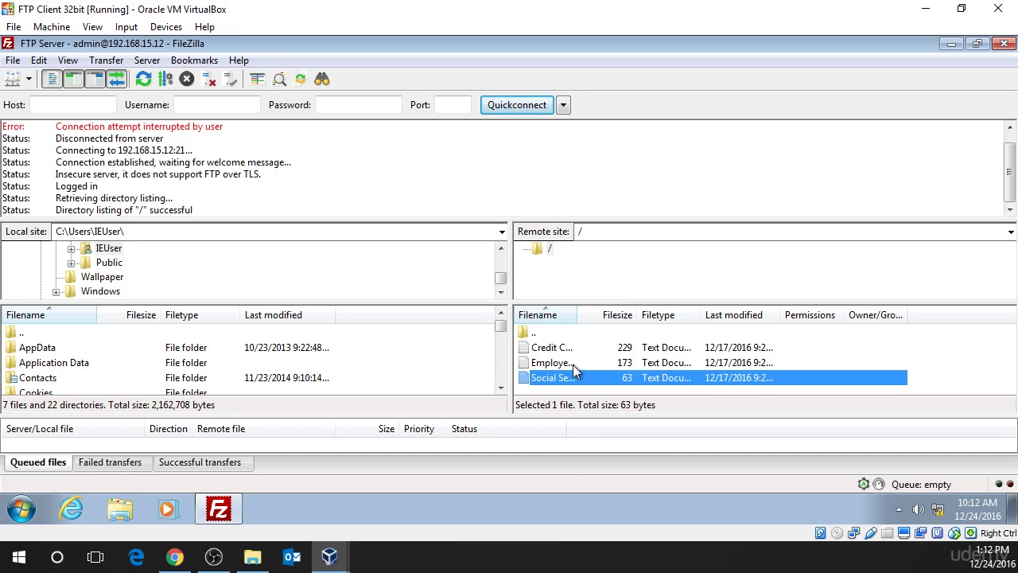
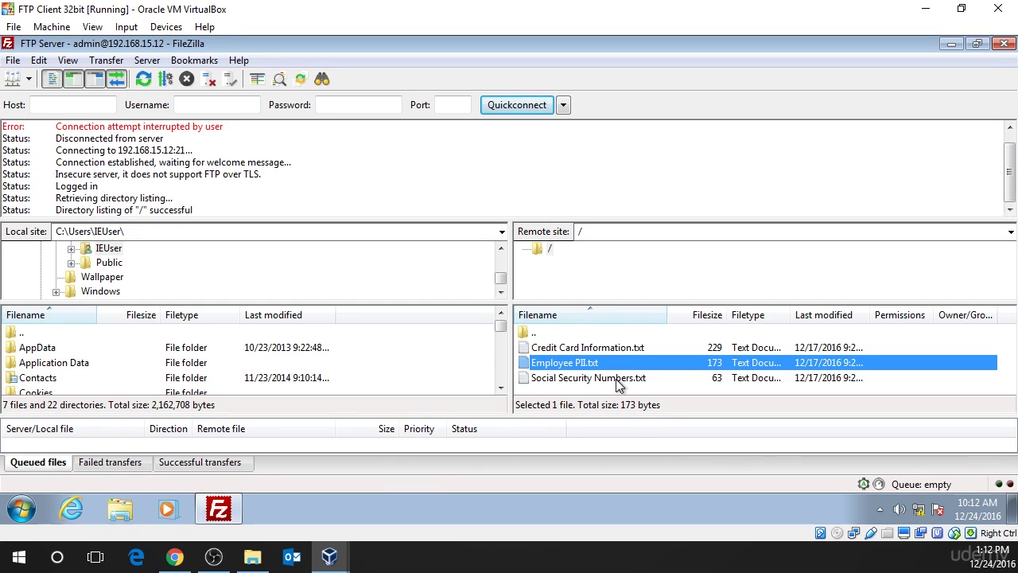
pyautogui.click(619, 382)
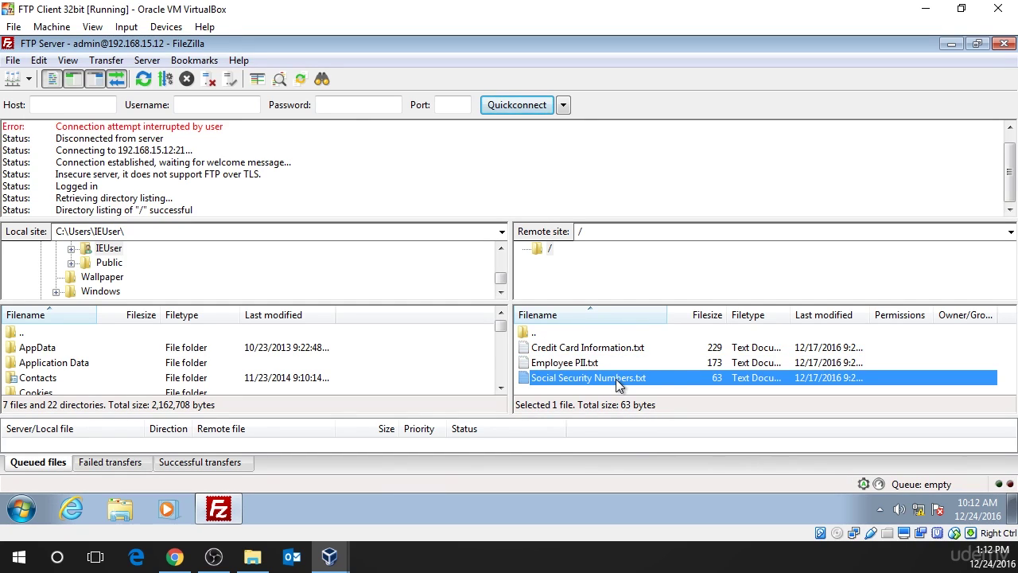
pyautogui.click(559, 363)
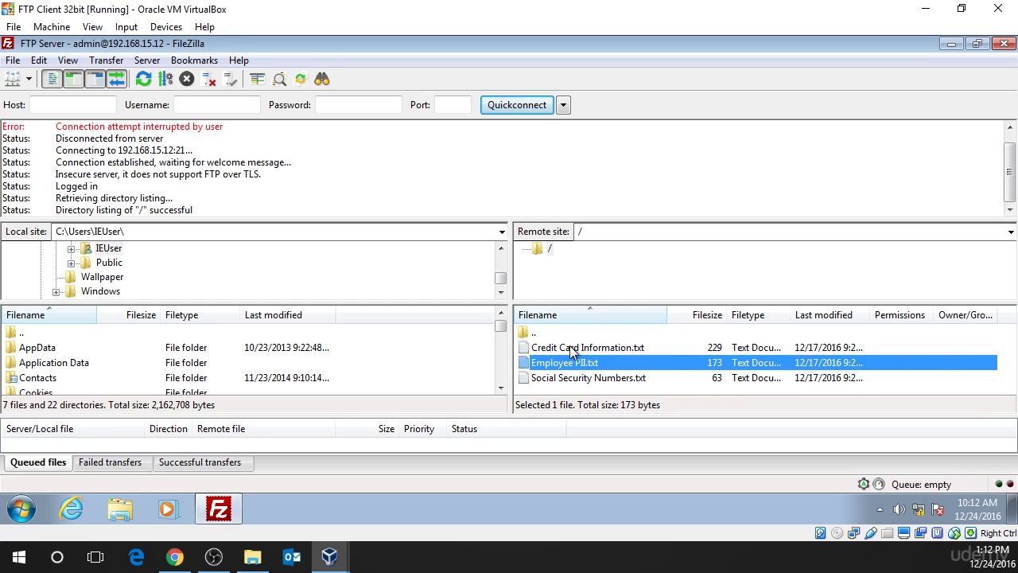
pyautogui.click(572, 350)
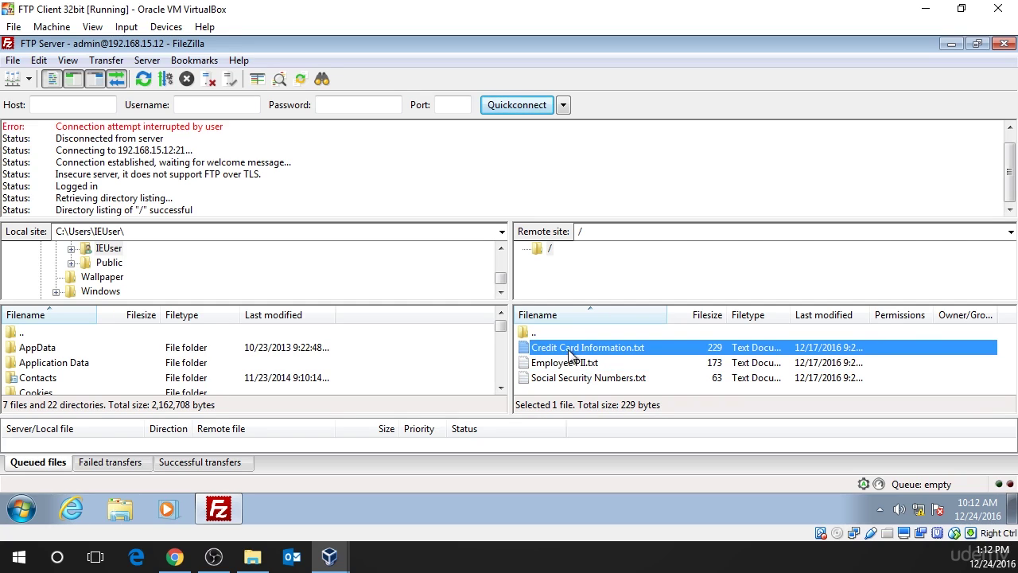
pyautogui.click(554, 388)
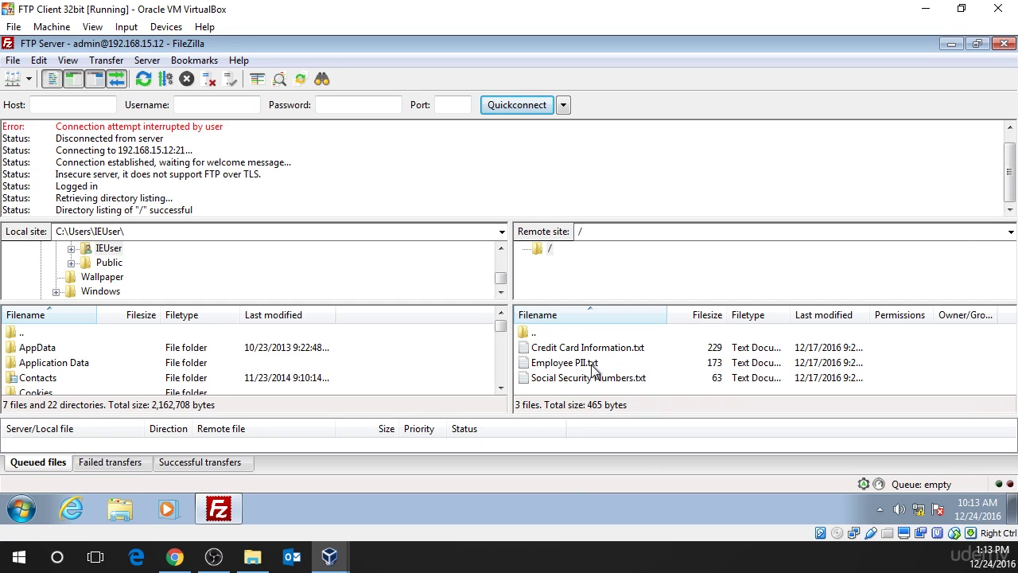